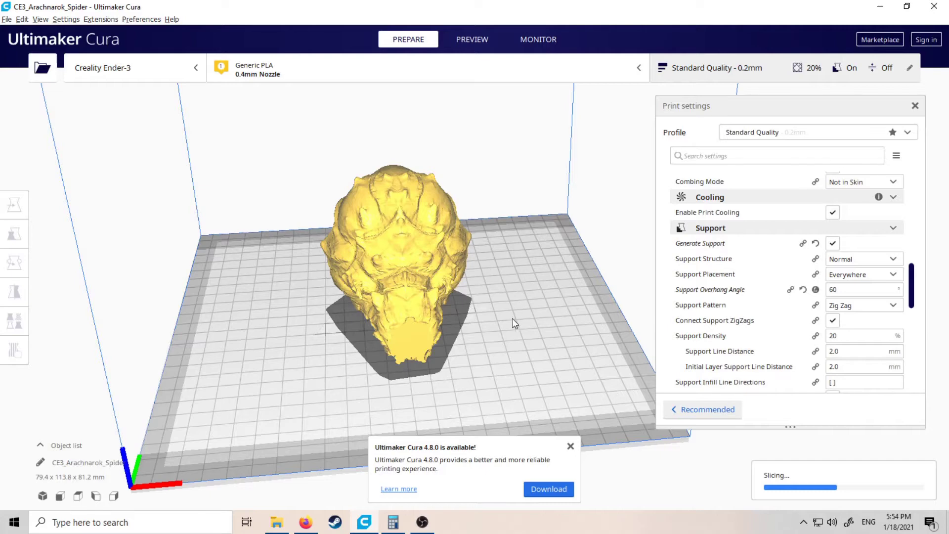
Step: Orbit and zoom around the spider body to inspect it from a low side angle
right_click(513, 322)
right_click(516, 296)
click(516, 297)
right_drag(481, 330, 461, 301)
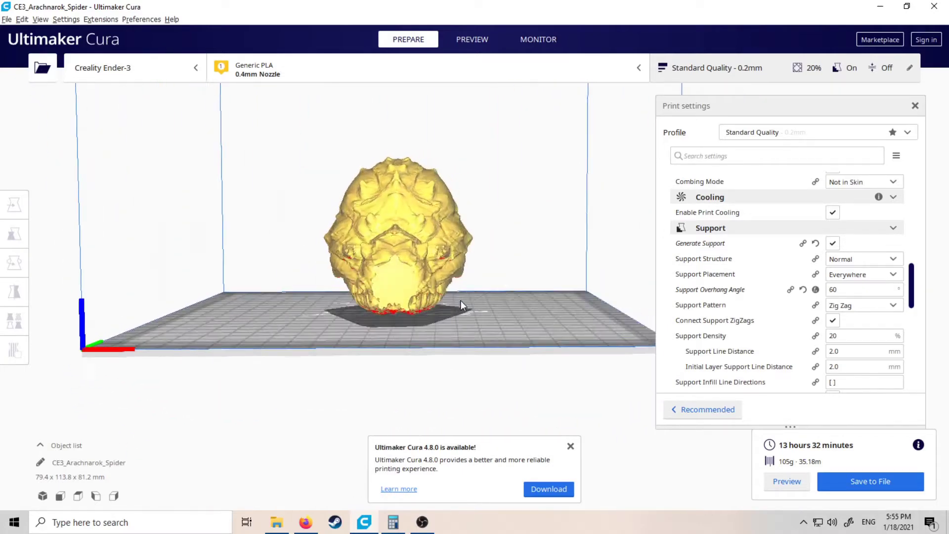
right_click(430, 295)
click(470, 302)
click(531, 218)
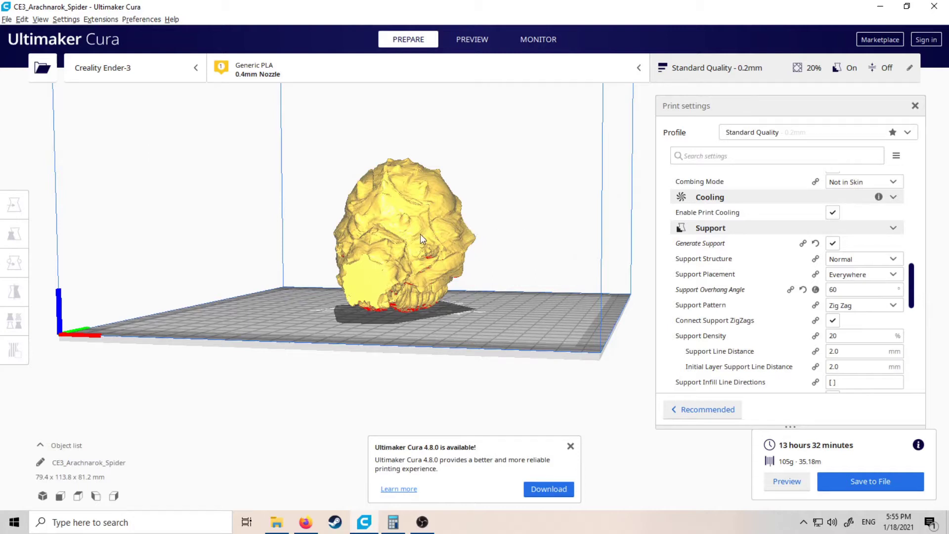
click(394, 203)
right_drag(269, 202, 148, 188)
right_click(149, 188)
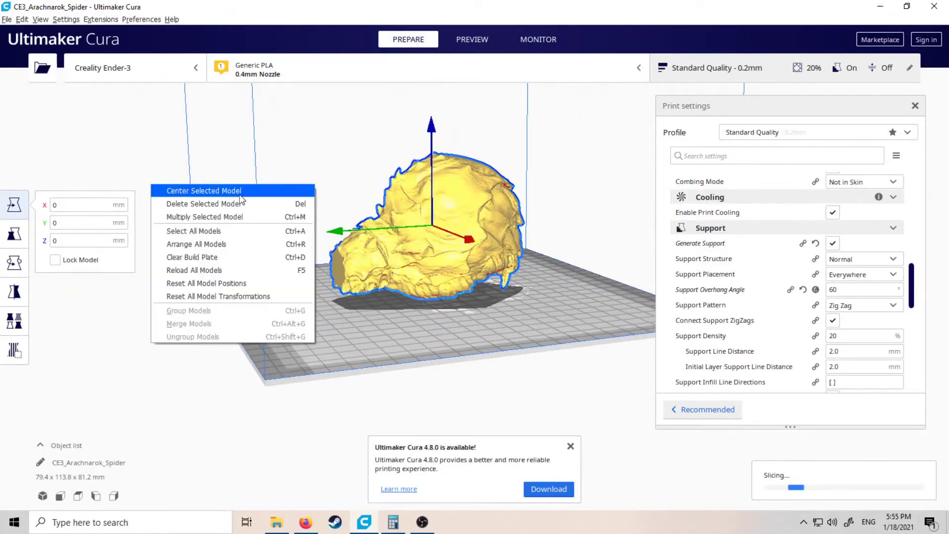
click(411, 294)
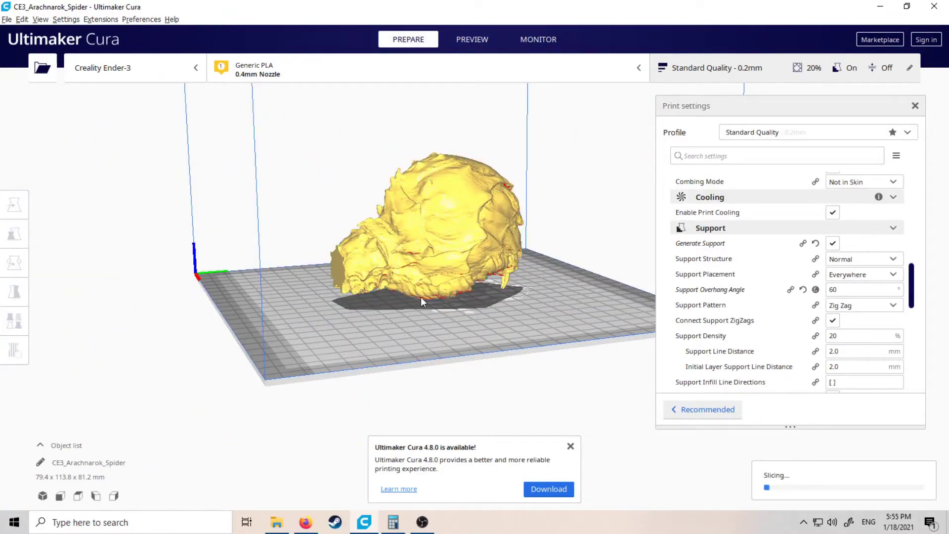
right_drag(307, 169, 335, 175)
right_click(424, 171)
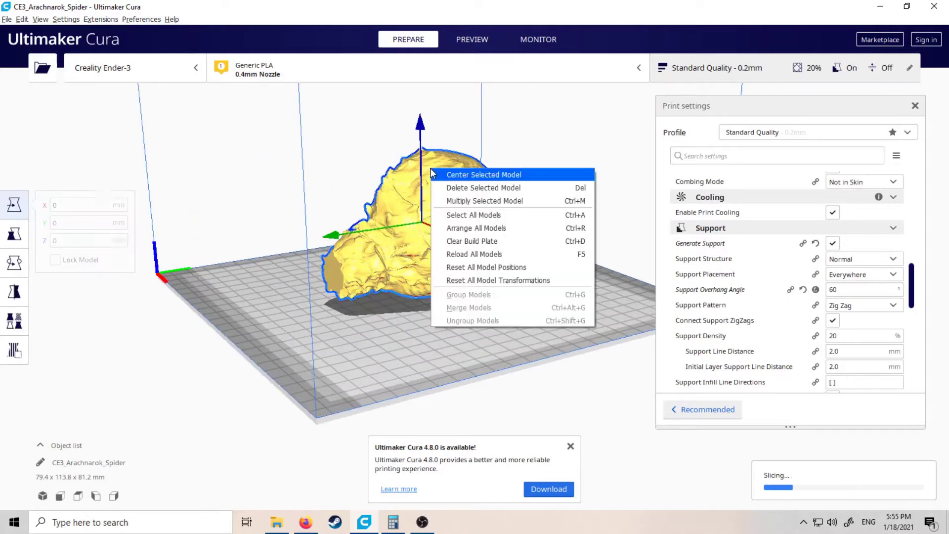
click(366, 184)
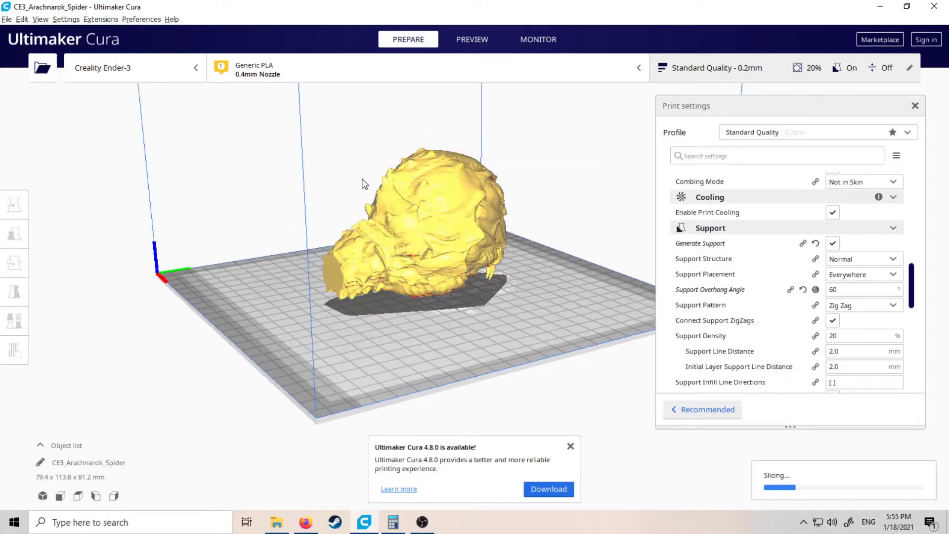
Step: Show the sliced spider in layer preview and orbit to check supports and the 13 h 33 min estimate
click(470, 39)
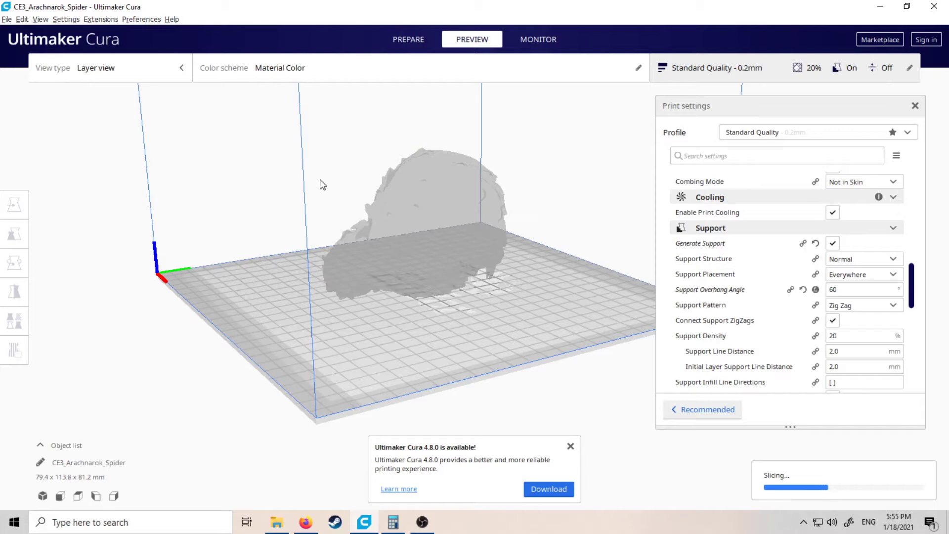
right_drag(270, 180, 482, 177)
click(490, 158)
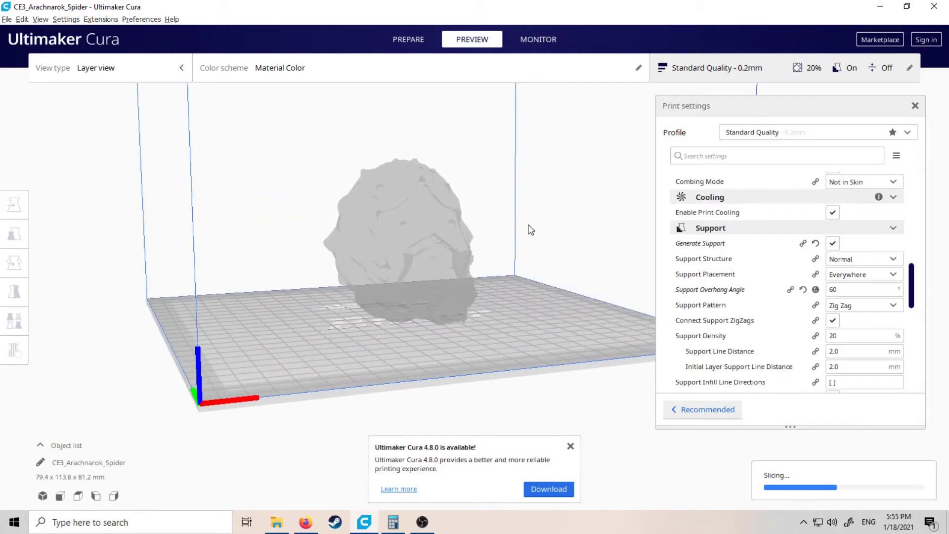
right_click(531, 312)
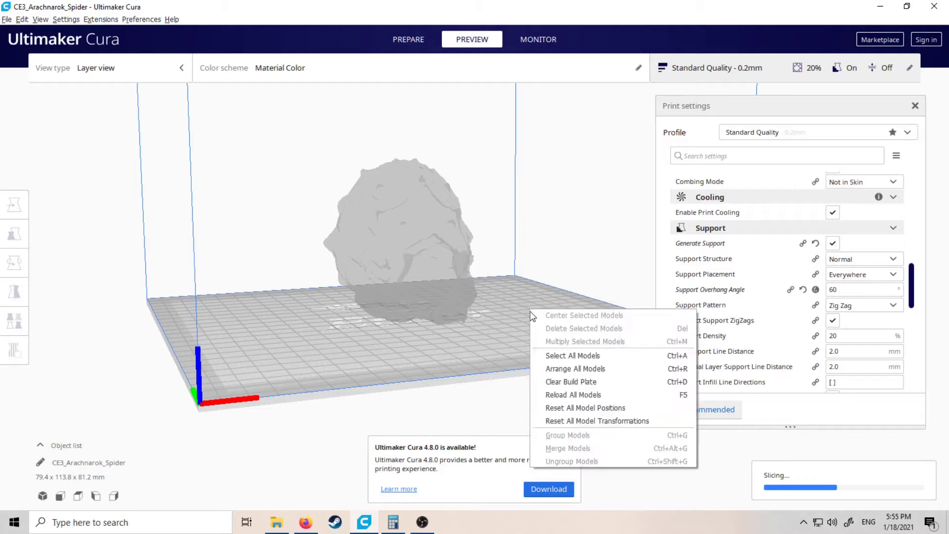
click(446, 313)
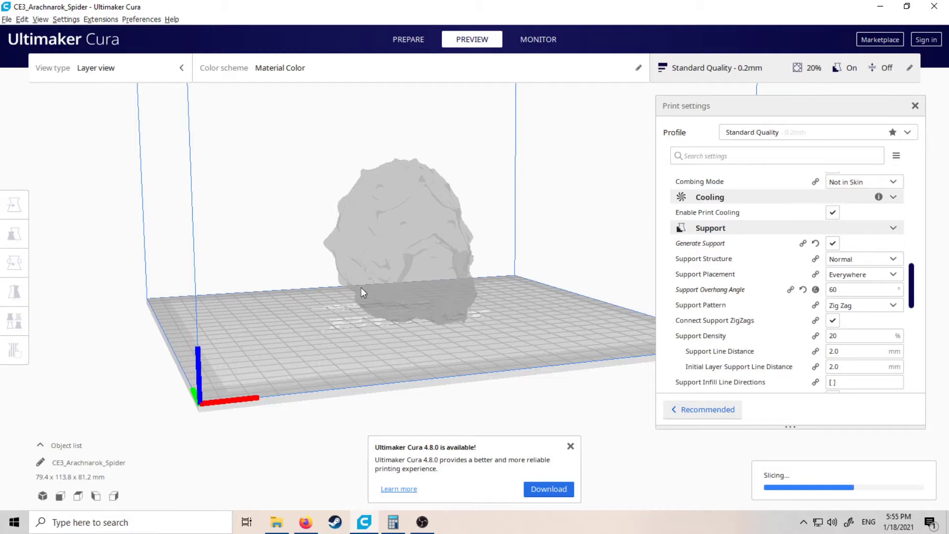
right_click(298, 296)
click(280, 271)
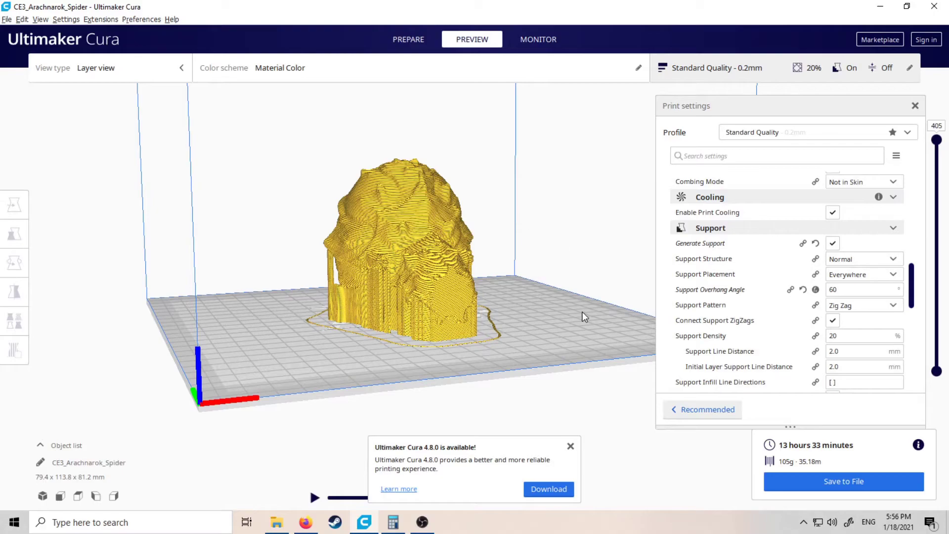
right_drag(583, 311, 537, 316)
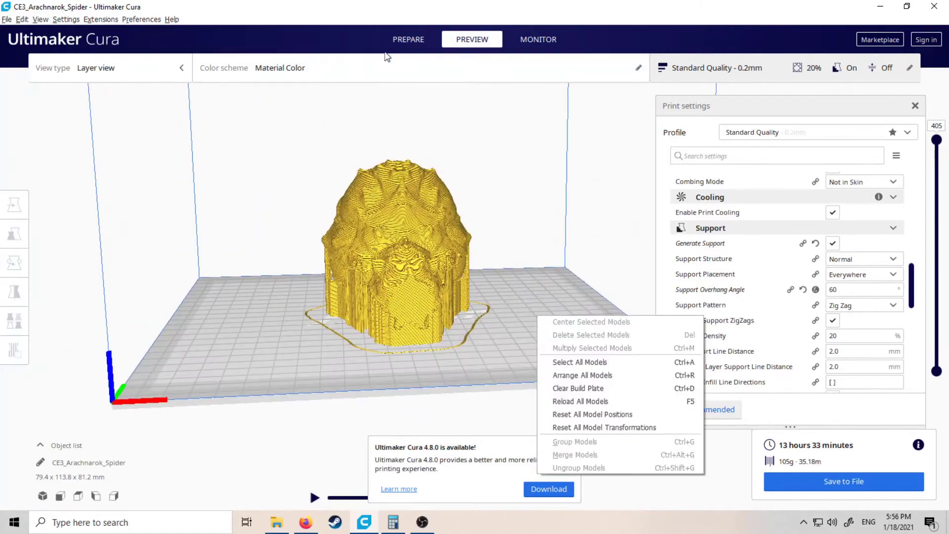
Step: Return to Prepare, select the spider body and show its 79.4 x 113.8 x 81.2 mm scale at 90%
click(420, 40)
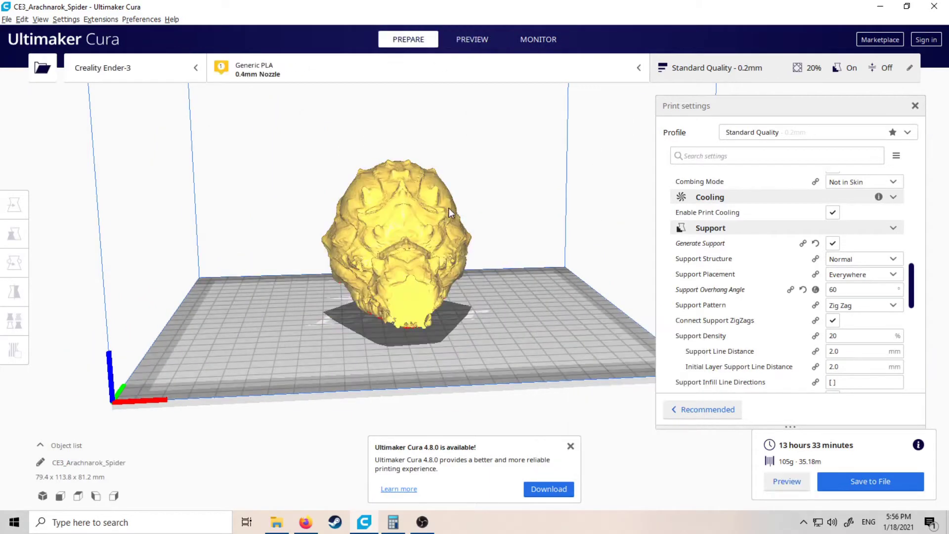
click(384, 225)
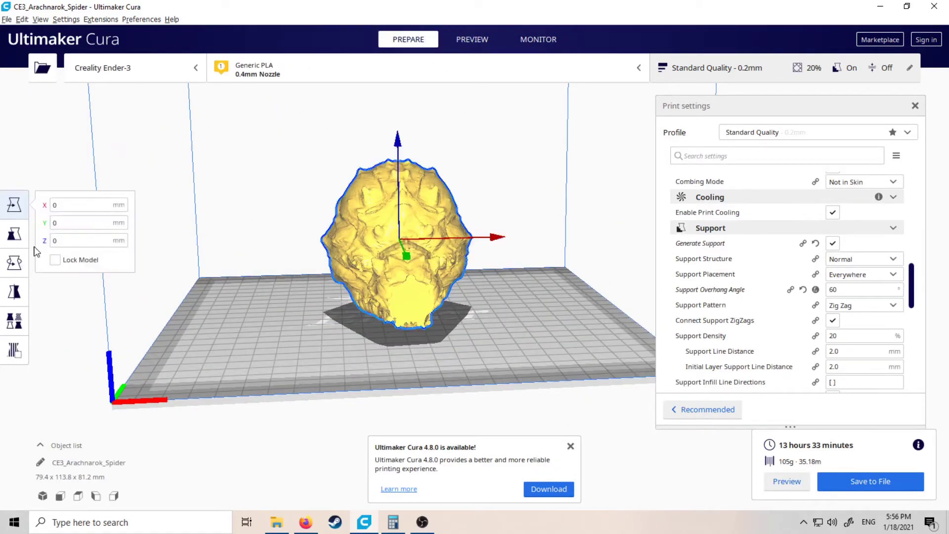
click(14, 235)
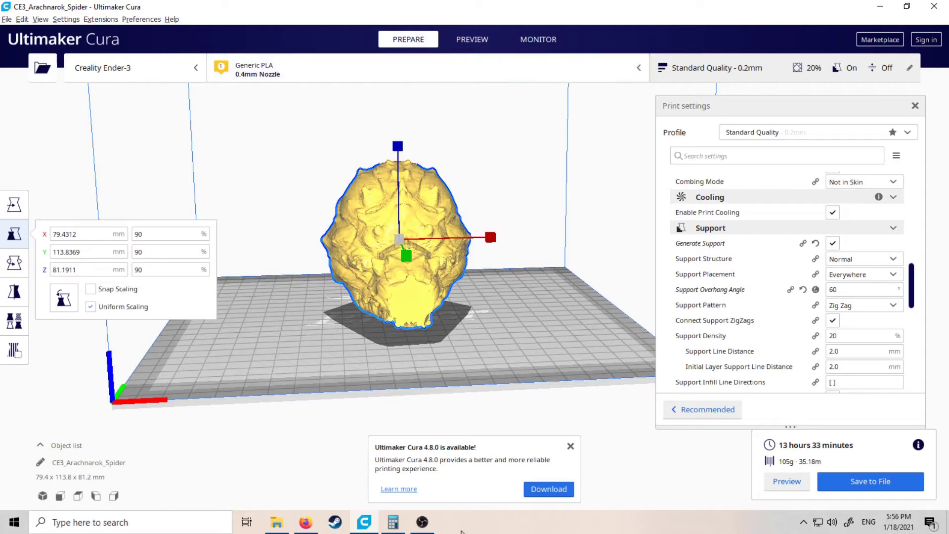
mouse_move(399, 527)
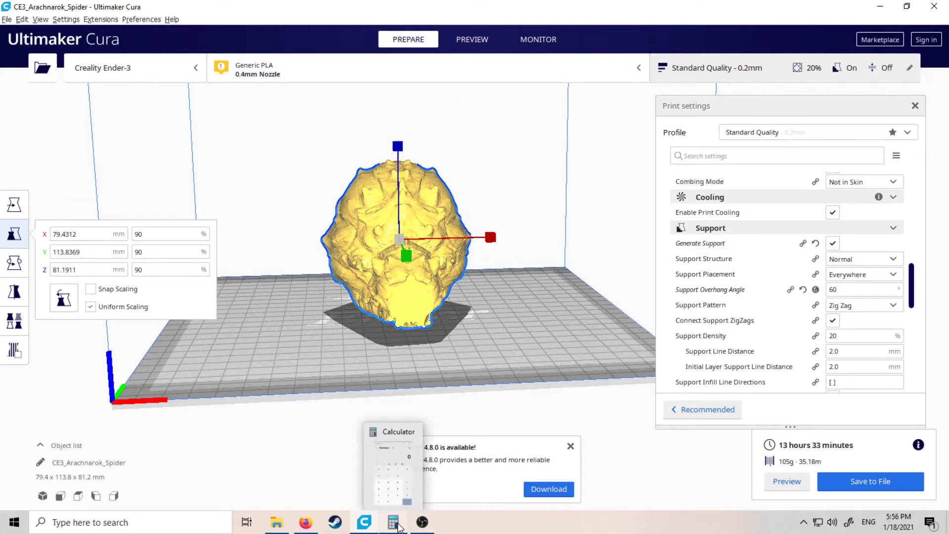
Step: Divide 81.1911 by 2 in Calculator to get 40.59555, then minimize Calculator
click(398, 527)
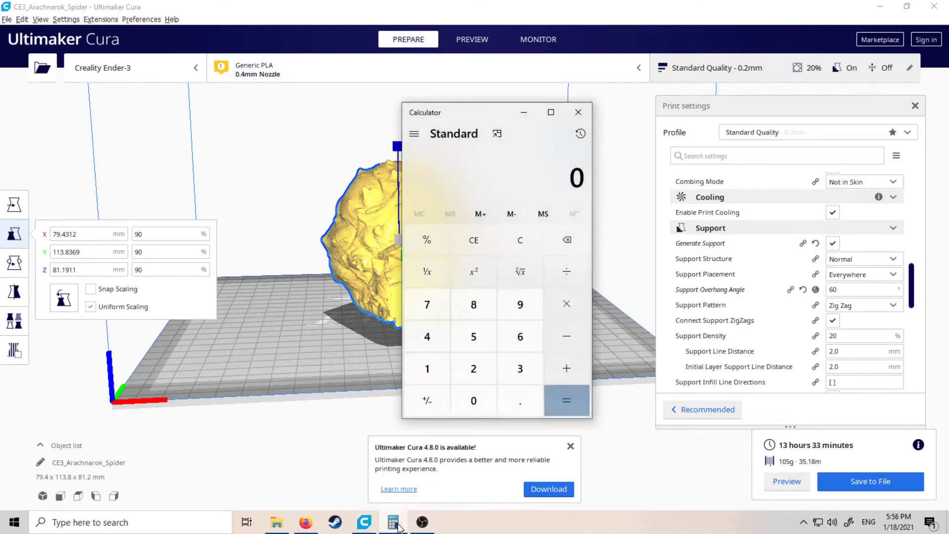
click(474, 305)
click(428, 369)
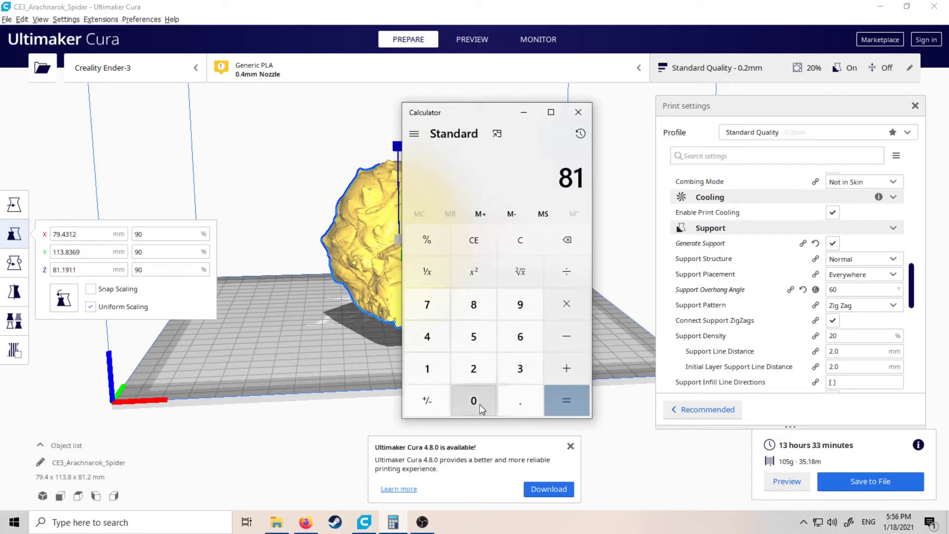
click(503, 401)
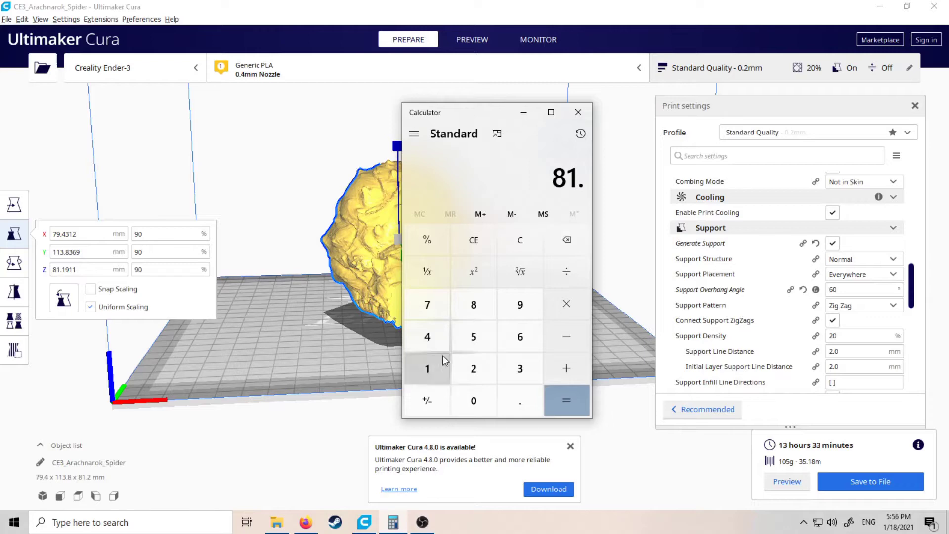
click(429, 364)
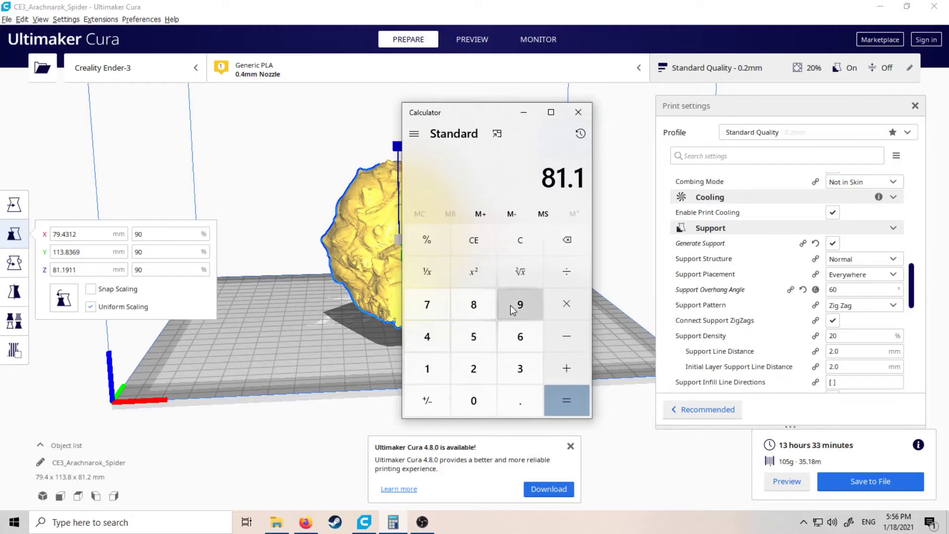
click(512, 304)
click(430, 378)
click(430, 377)
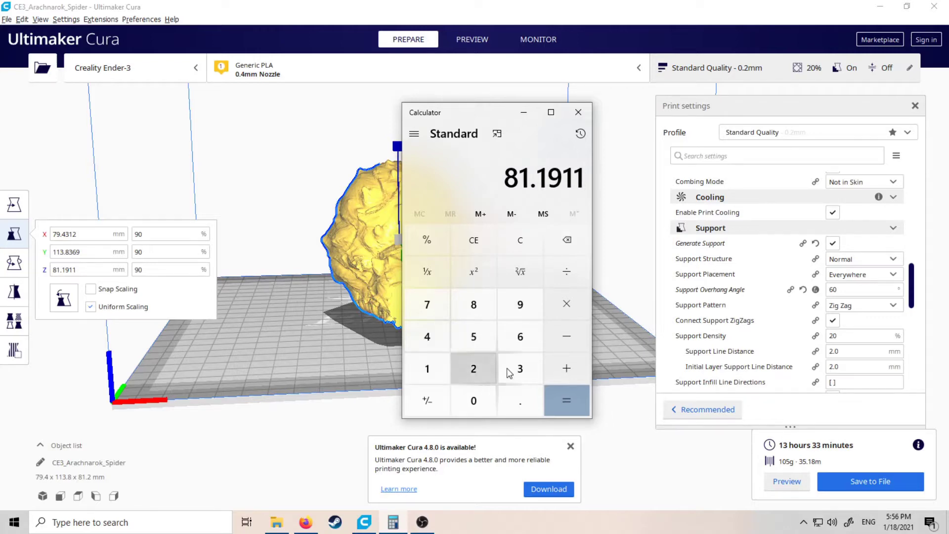
click(566, 271)
click(478, 381)
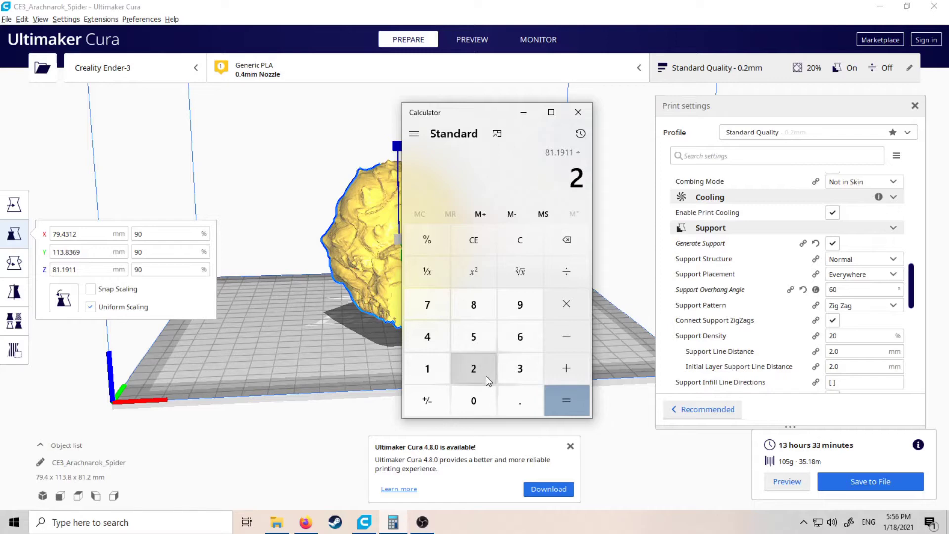
click(560, 402)
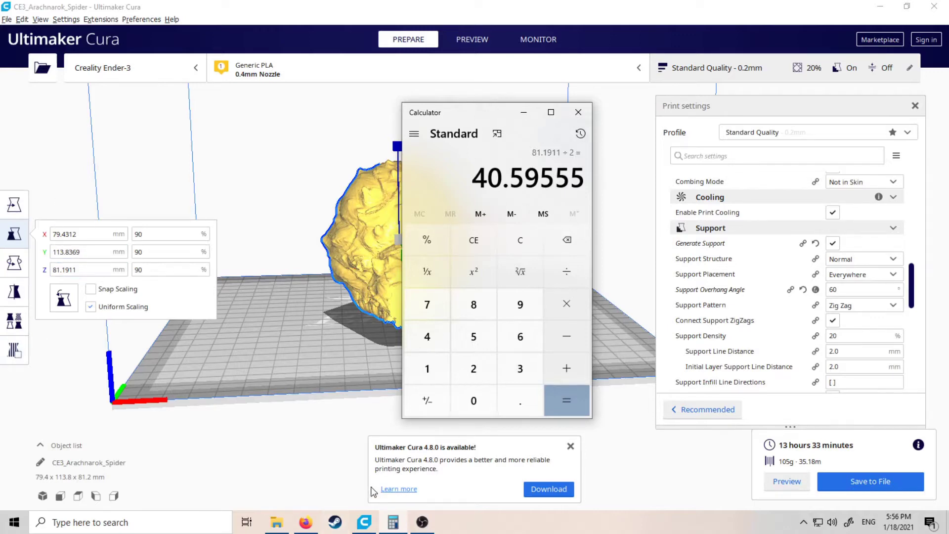
click(395, 524)
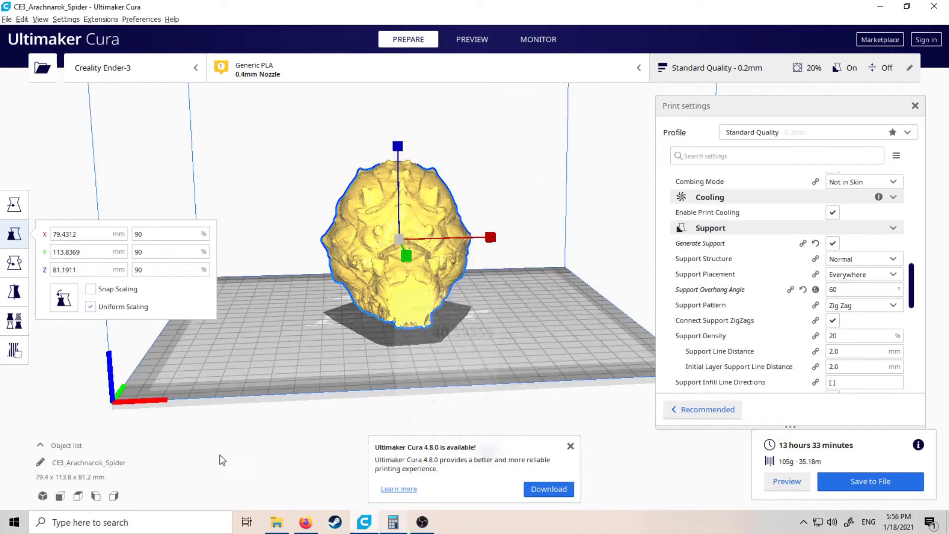
Step: Set the spider body's Z position to -40.9555 mm with the Move tool
click(13, 204)
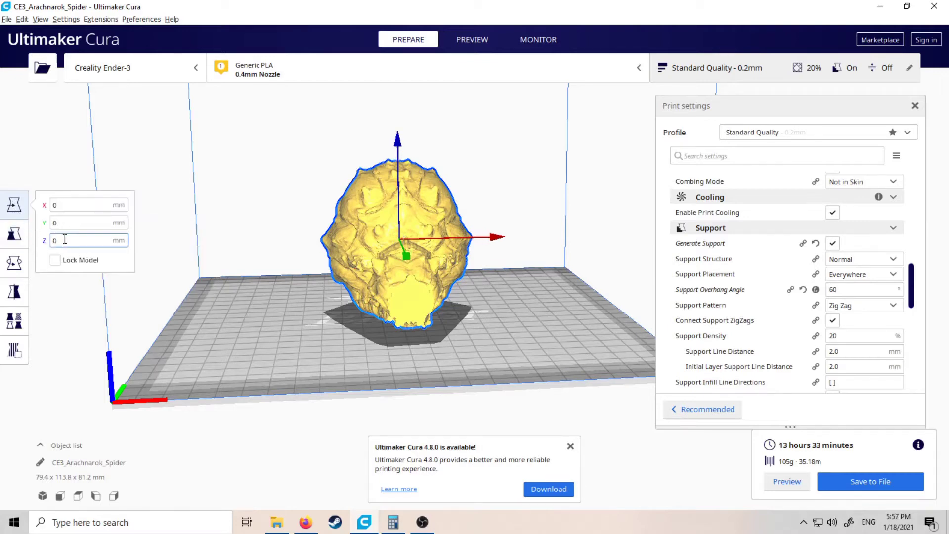
drag(63, 240, 48, 242)
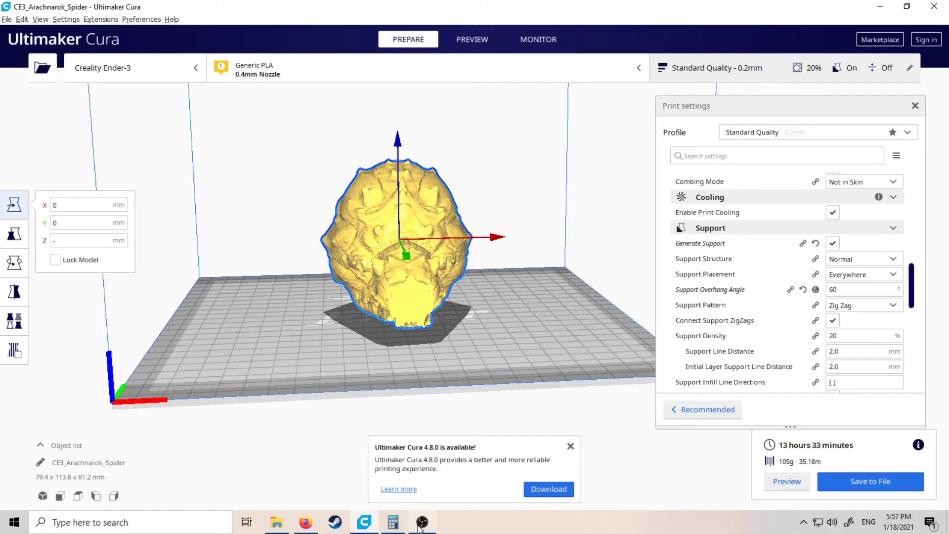
mouse_move(400, 531)
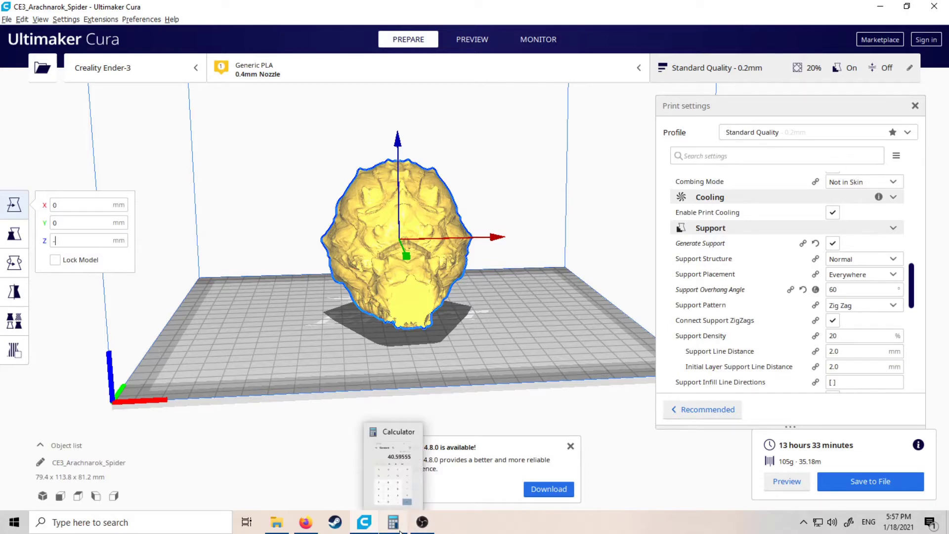
text(40.955)
text(555)
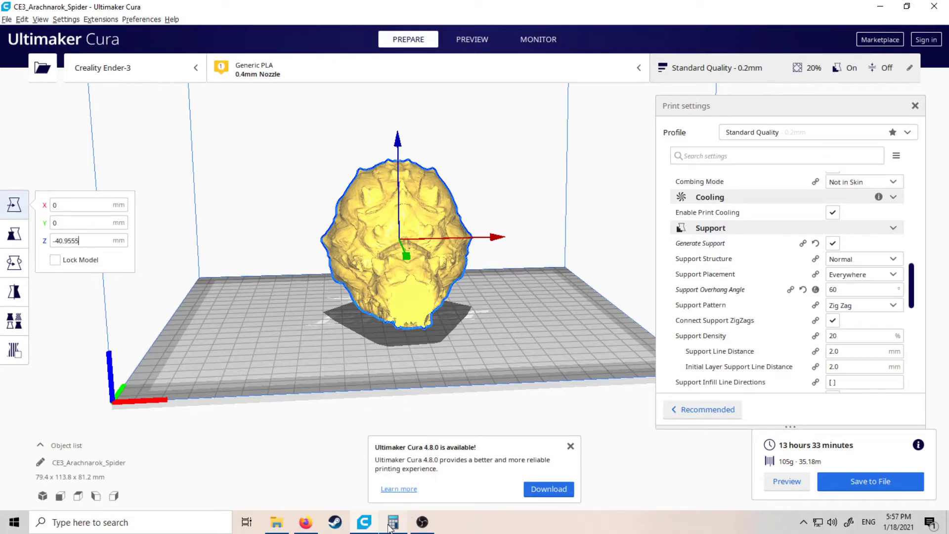
key(Return)
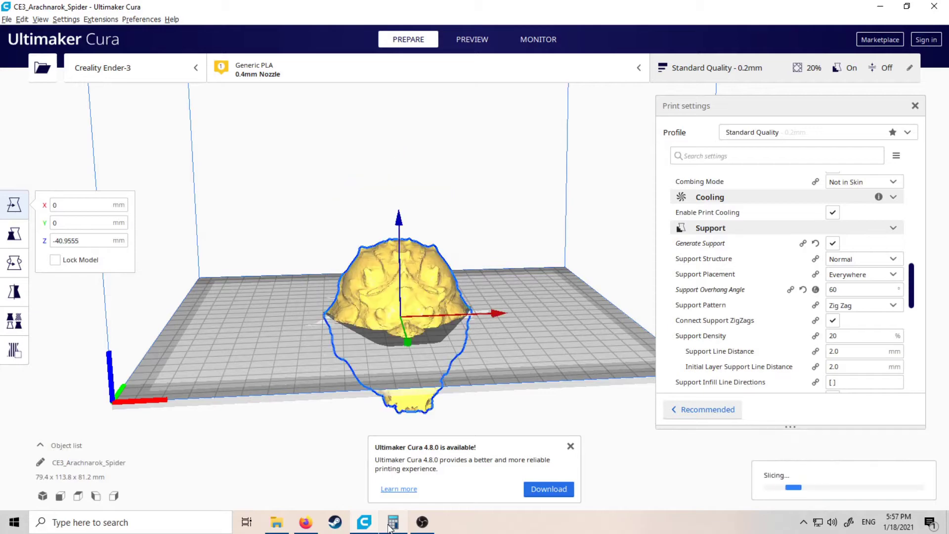
Step: Deselect the spider and orbit to plate level, confirming only its upper half is above the plate
click(553, 221)
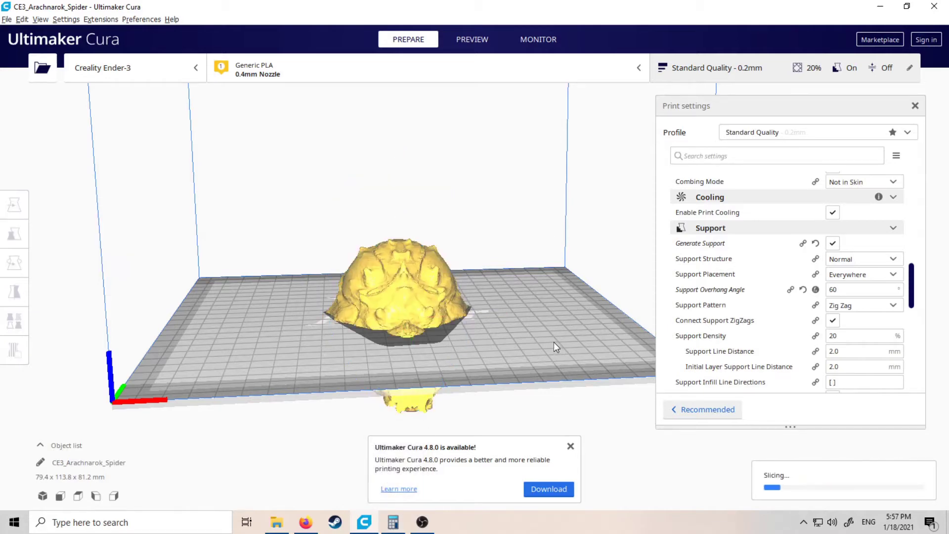
right_drag(554, 342, 551, 319)
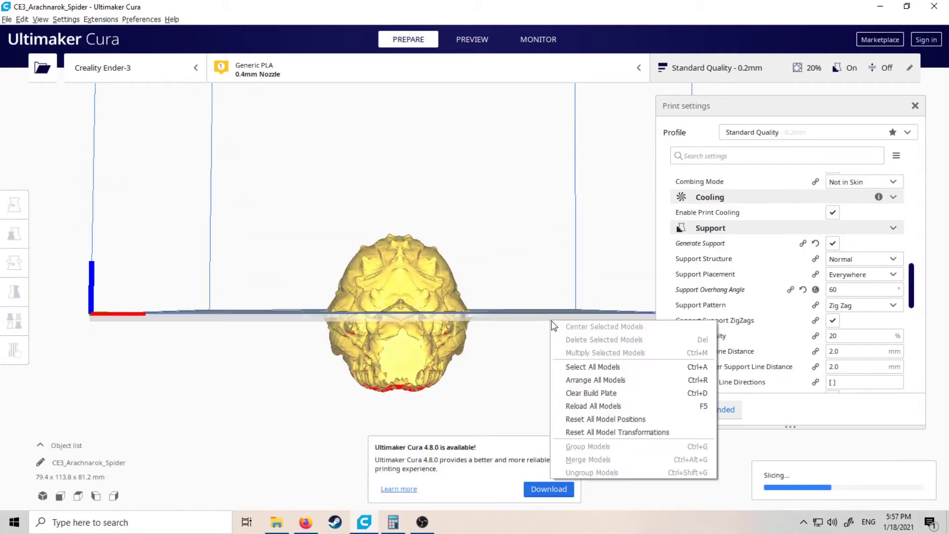
click(515, 231)
right_click(551, 313)
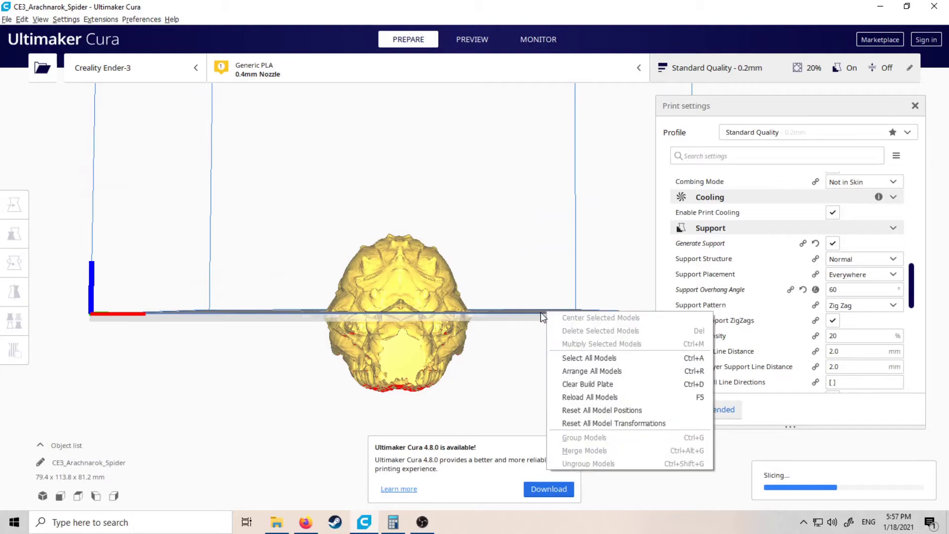
click(537, 282)
right_drag(538, 344, 527, 352)
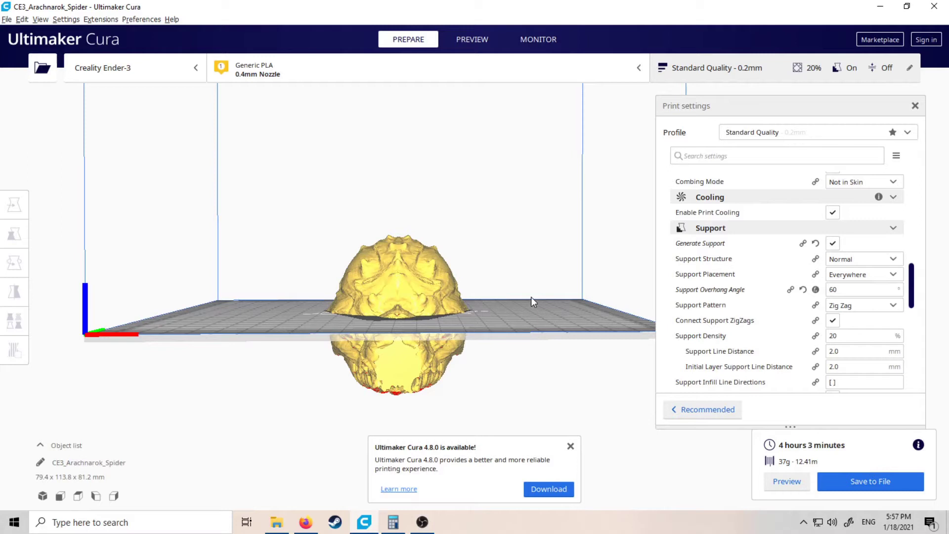
right_click(520, 219)
right_click(500, 229)
click(466, 205)
Step: Rotate the sunken spider body 90° with the green ring of the Rotate tool
click(391, 295)
click(10, 268)
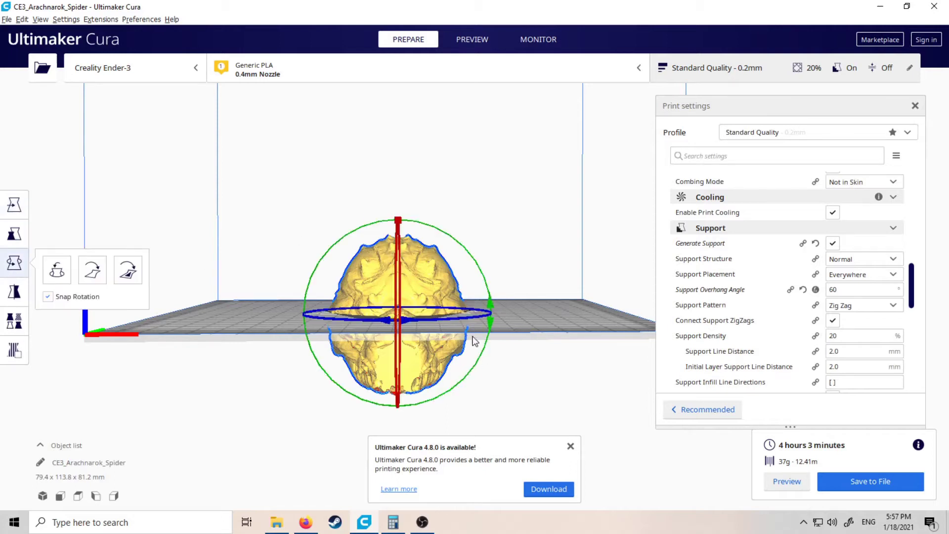
drag(367, 229, 476, 434)
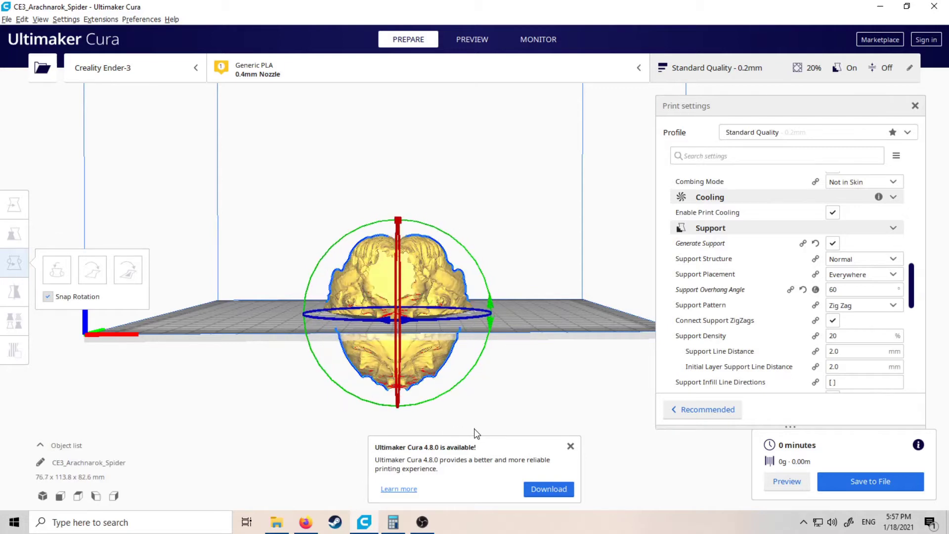
click(539, 155)
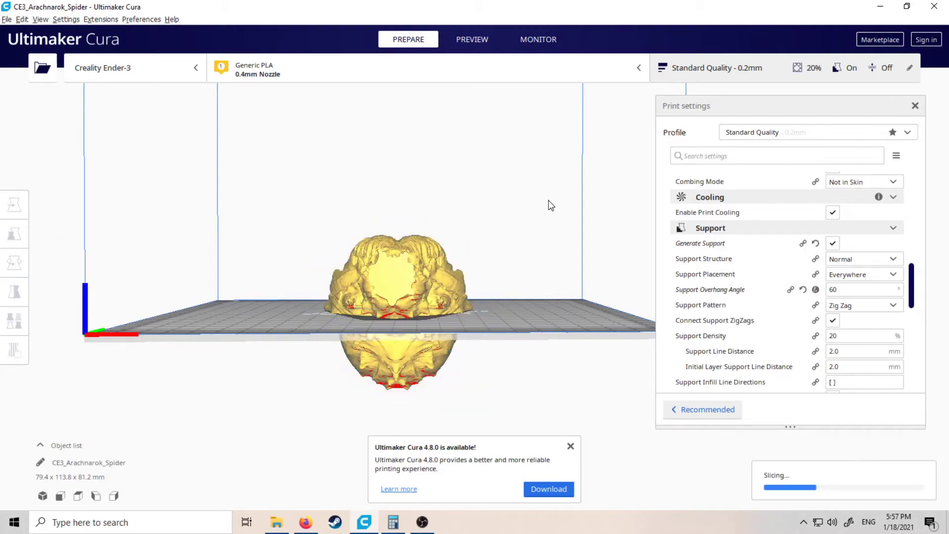
Step: Orbit around the build plate to view the re-sliced rotated spider at 6 h 33 min
scroll(525, 233, down, 5)
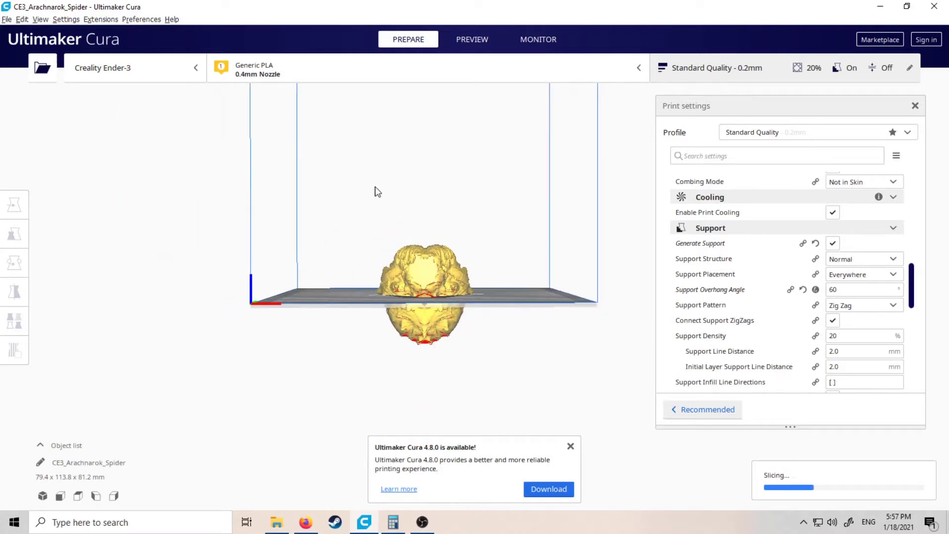
right_click(338, 252)
click(328, 207)
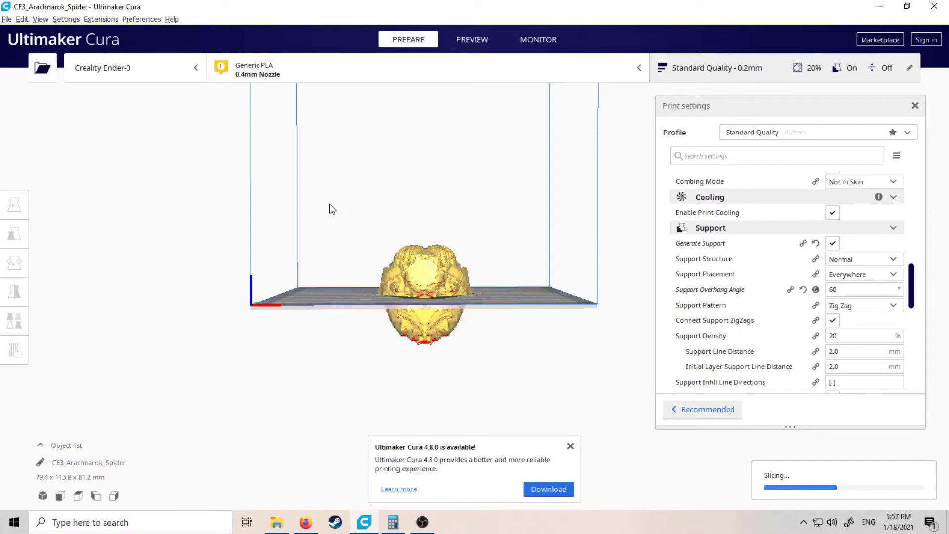
right_drag(329, 206, 256, 211)
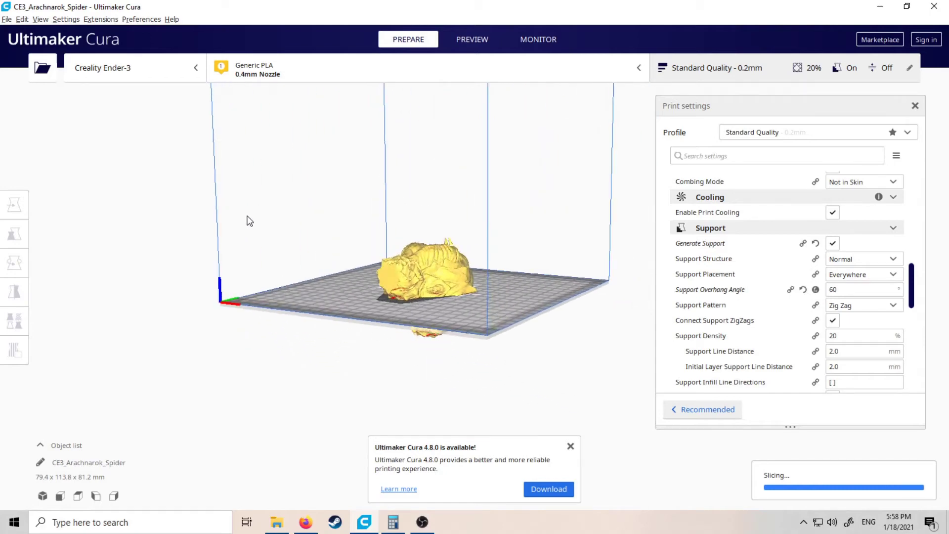
right_drag(248, 222, 438, 229)
right_click(438, 227)
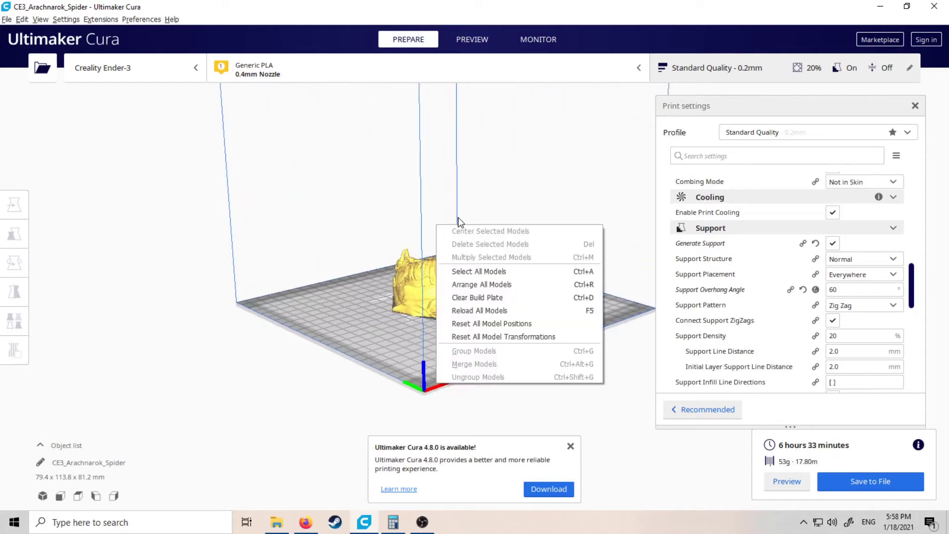
click(478, 33)
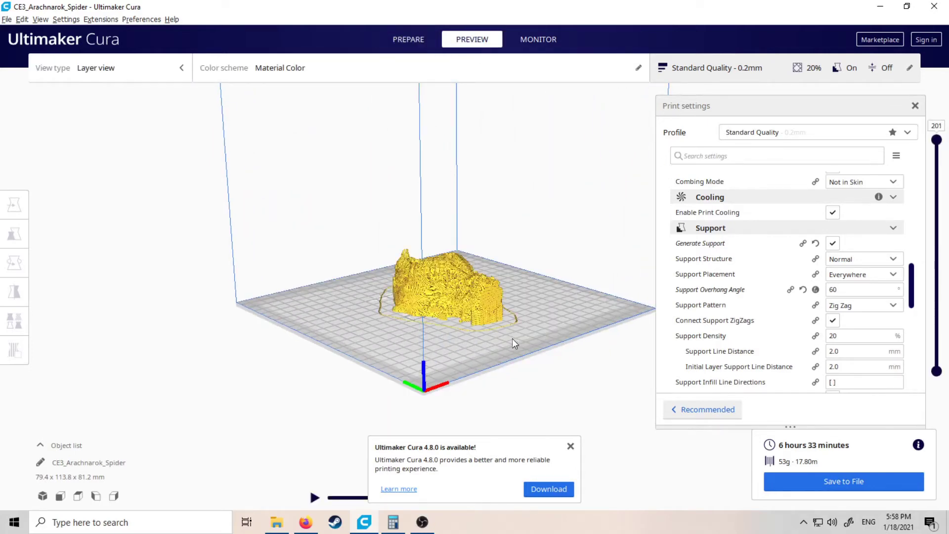
scroll(510, 280, up, 6)
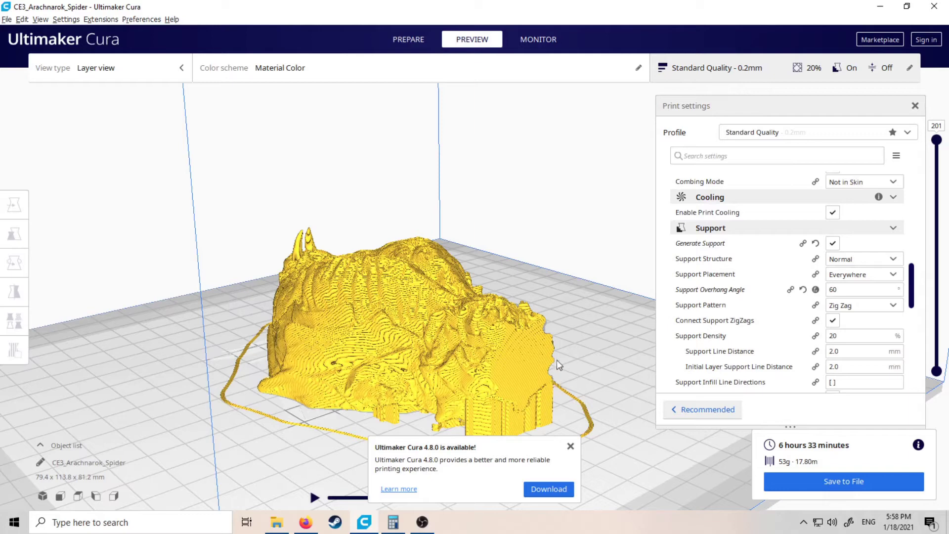
click(409, 40)
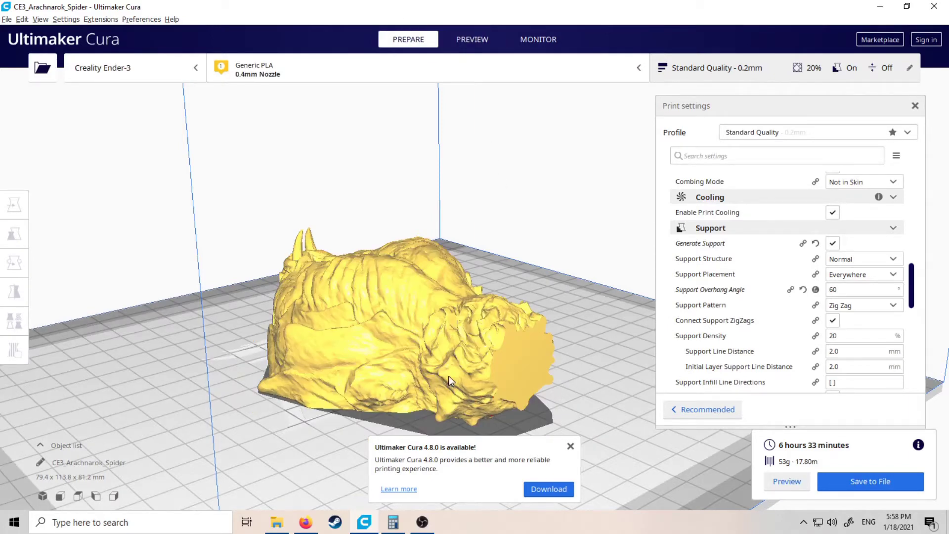
scroll(489, 231, down, 5)
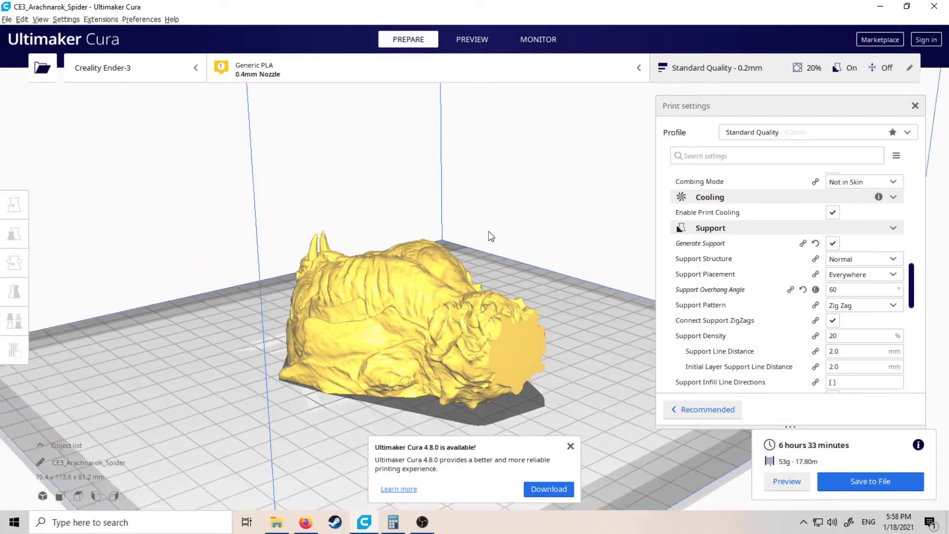
right_click(535, 213)
click(498, 197)
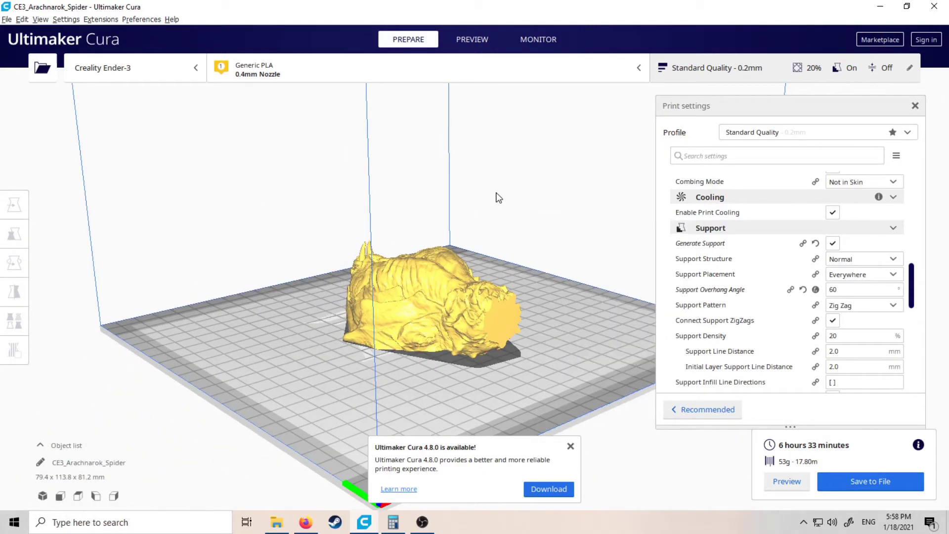
right_drag(498, 197, 343, 203)
Step: Orbit the view to inspect the spider's underside overhangs
right_click(345, 201)
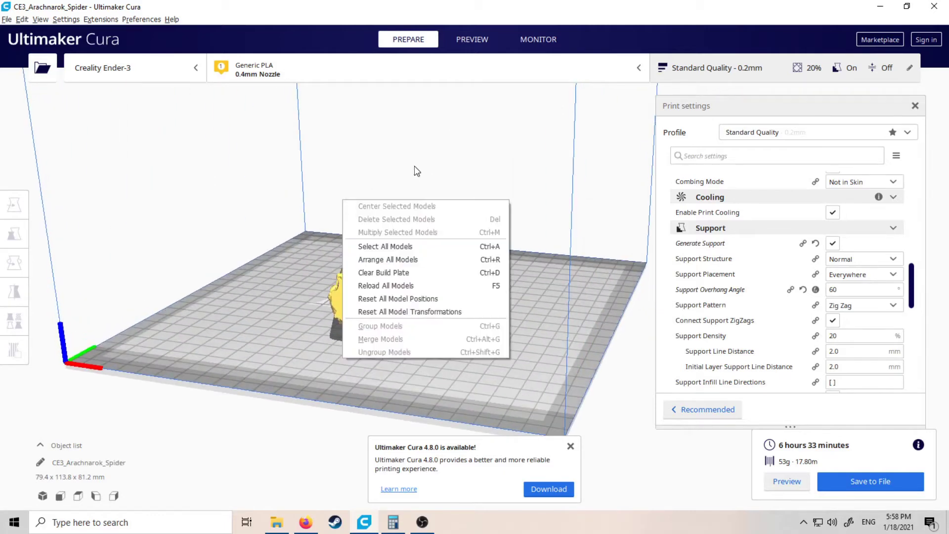
click(415, 165)
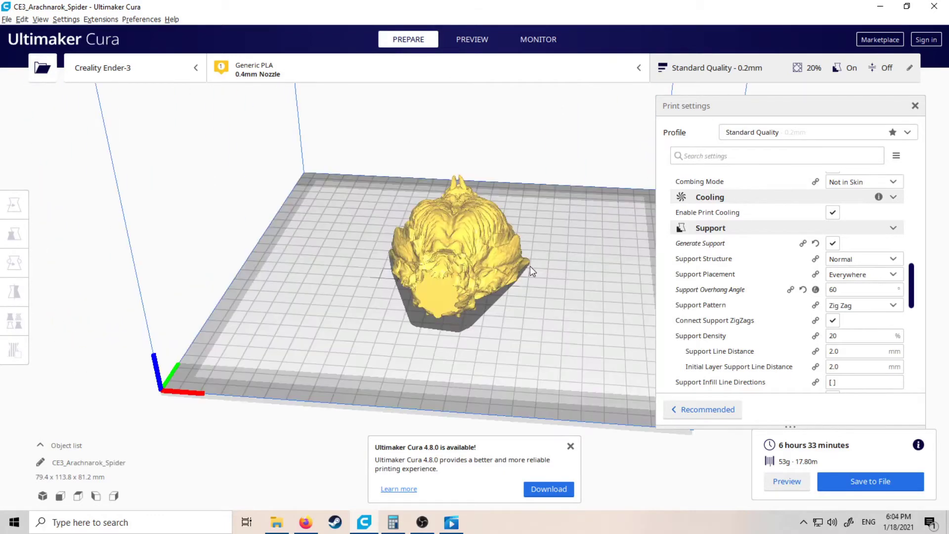
scroll(531, 266, up, 3)
scroll(539, 282, down, 2)
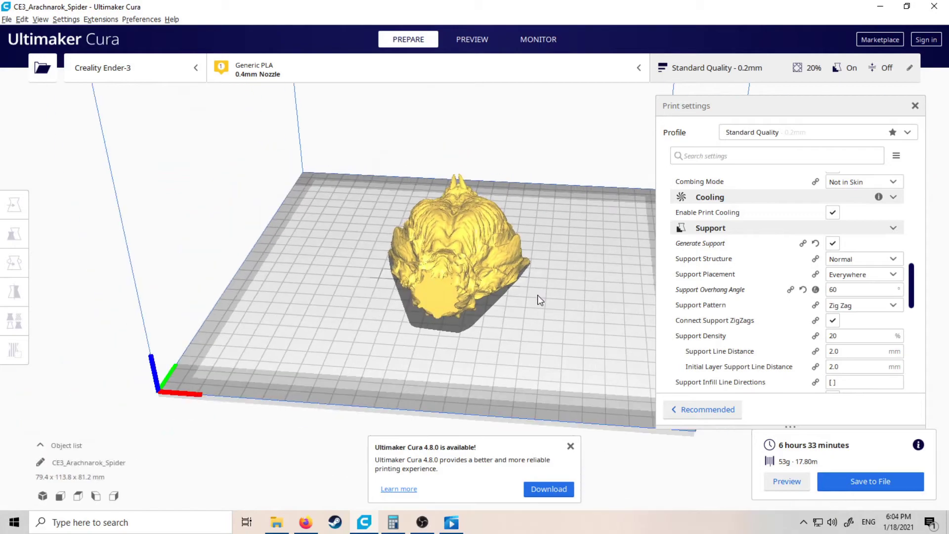
scroll(630, 232, down, 2)
right_drag(630, 231, 594, 262)
Step: Duplicate the spider model so a second copy sits beside the original
click(379, 264)
right_click(402, 267)
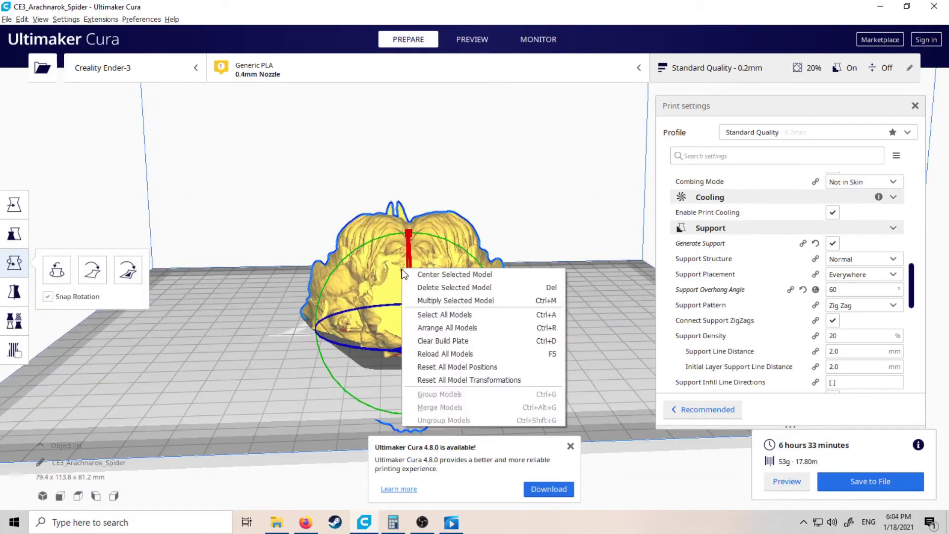
click(459, 300)
click(498, 263)
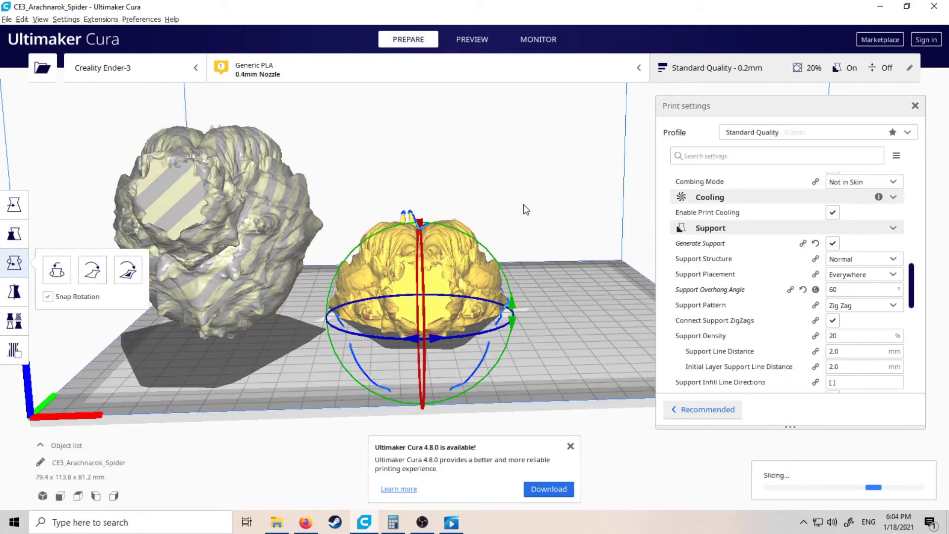
scroll(512, 213, down, 2)
Step: Flip the left spider copy 180° by dragging its green rotation ring
click(248, 217)
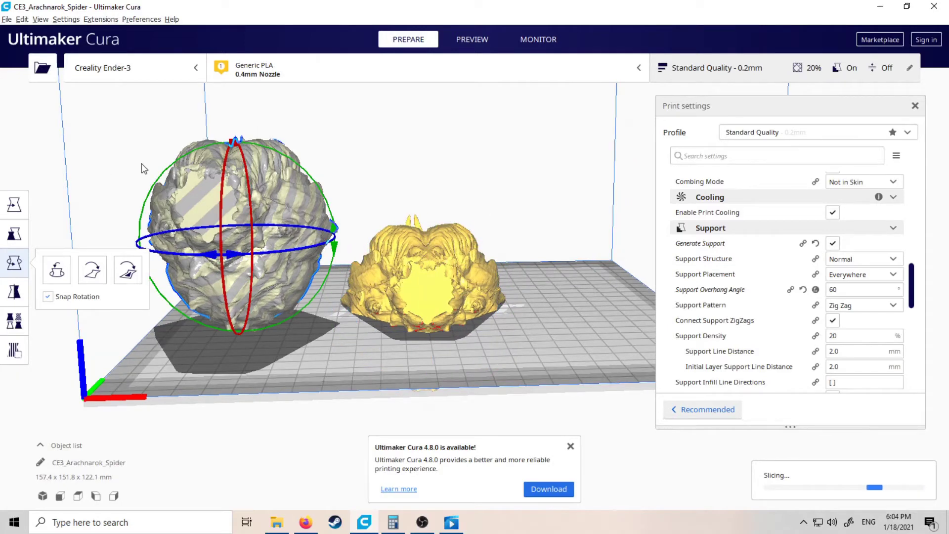
drag(164, 171, 346, 220)
click(476, 288)
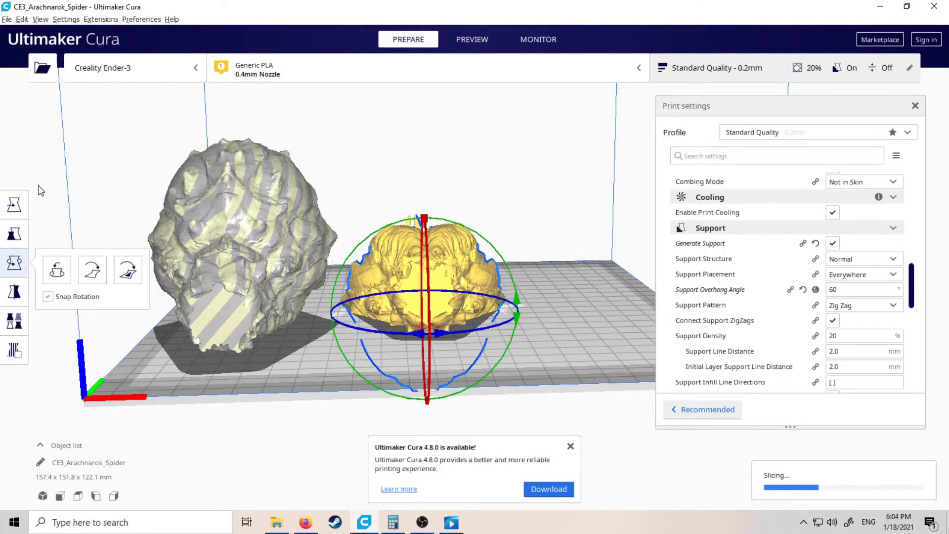
Step: Slide the right copy further right, then set the left copy's Z to -40.9555 mm
click(14, 204)
drag(521, 307, 620, 306)
click(232, 238)
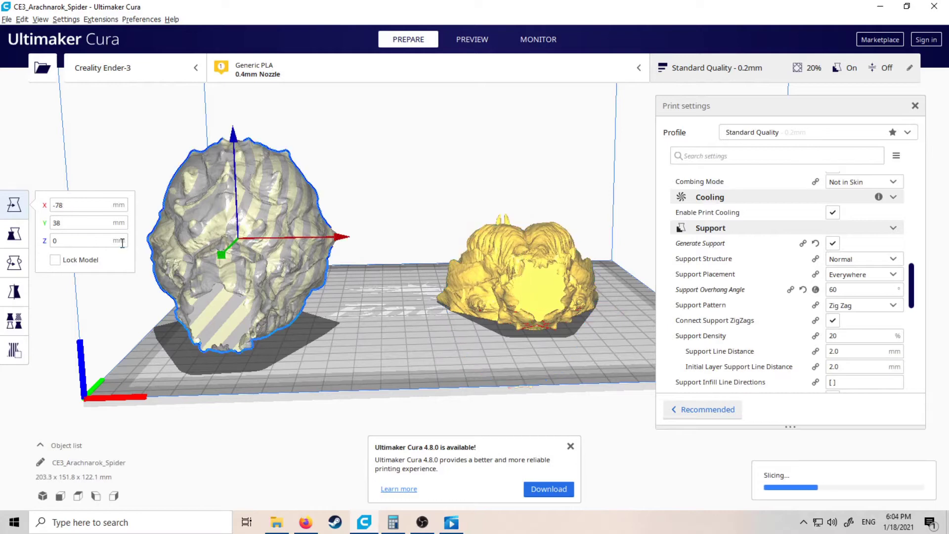
click(70, 240)
double_click(54, 241)
text(-)
mouse_move(395, 527)
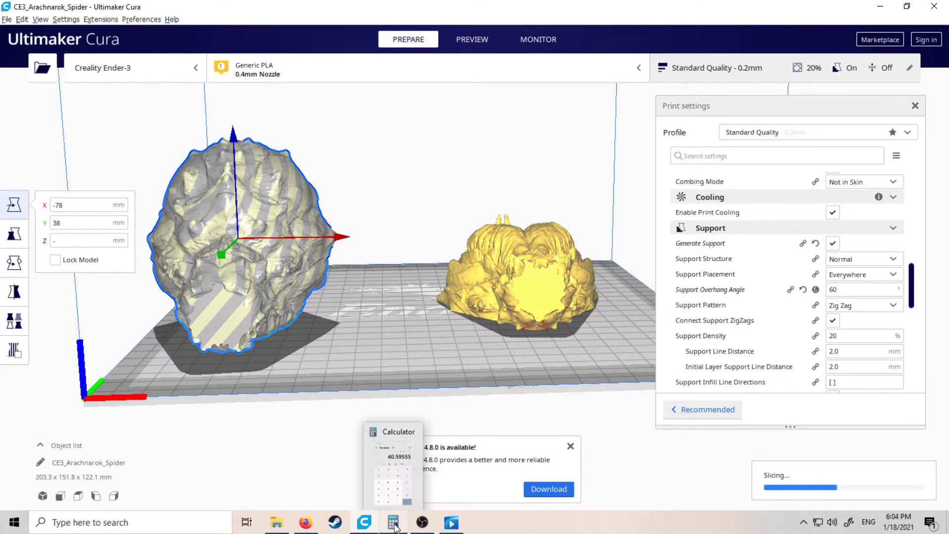
text(40)
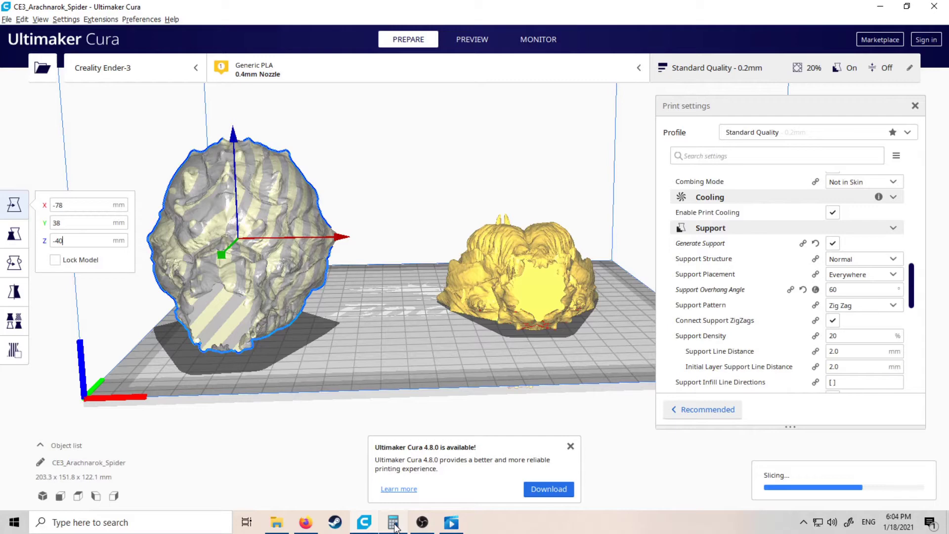
text(.9555)
key(Return)
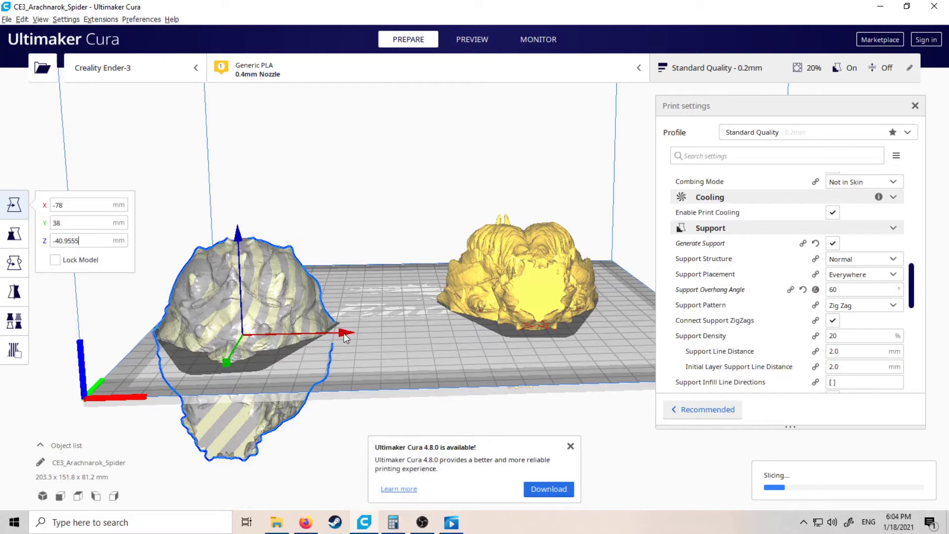
Step: Drag the left half along X and Y so it sits beside the right half
drag(343, 333, 448, 332)
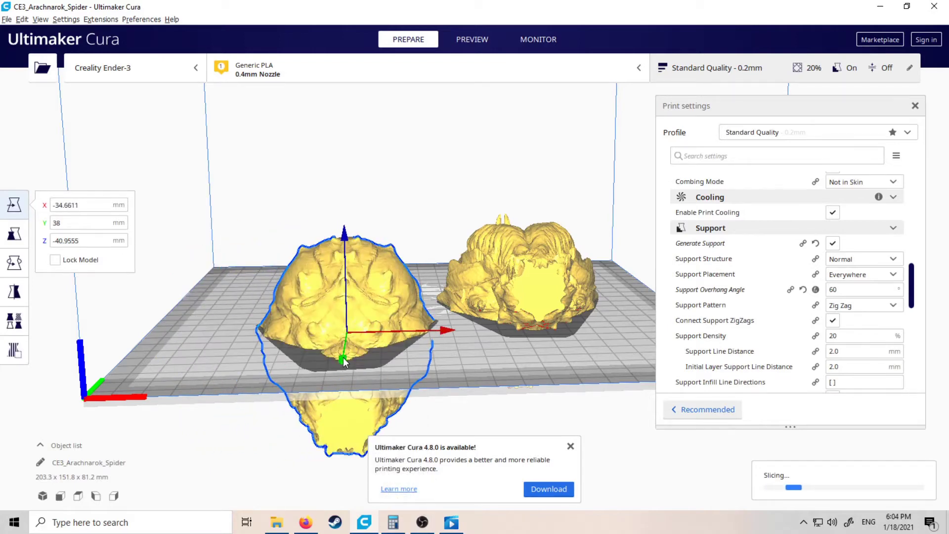
drag(344, 362, 351, 335)
click(435, 212)
click(541, 350)
right_drag(541, 351, 489, 180)
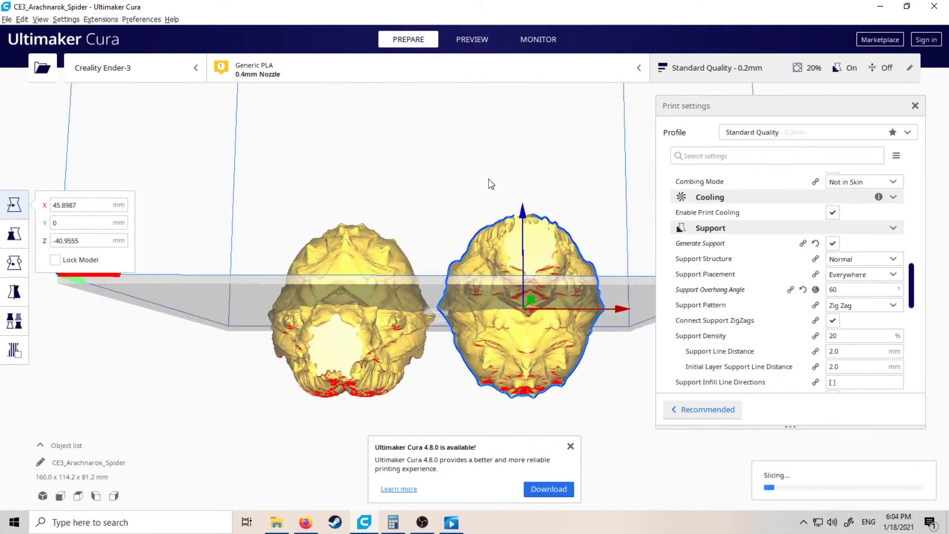
Step: Orbit above the build plate while both halves slice to 10 h 43 min and 90 g
right_click(490, 184)
right_click(445, 188)
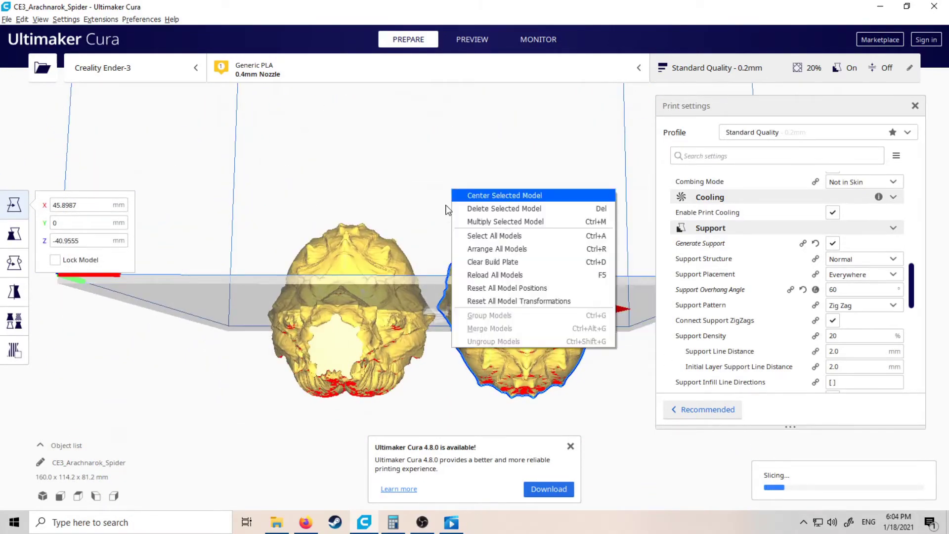
click(418, 185)
right_drag(413, 146, 418, 201)
right_click(414, 197)
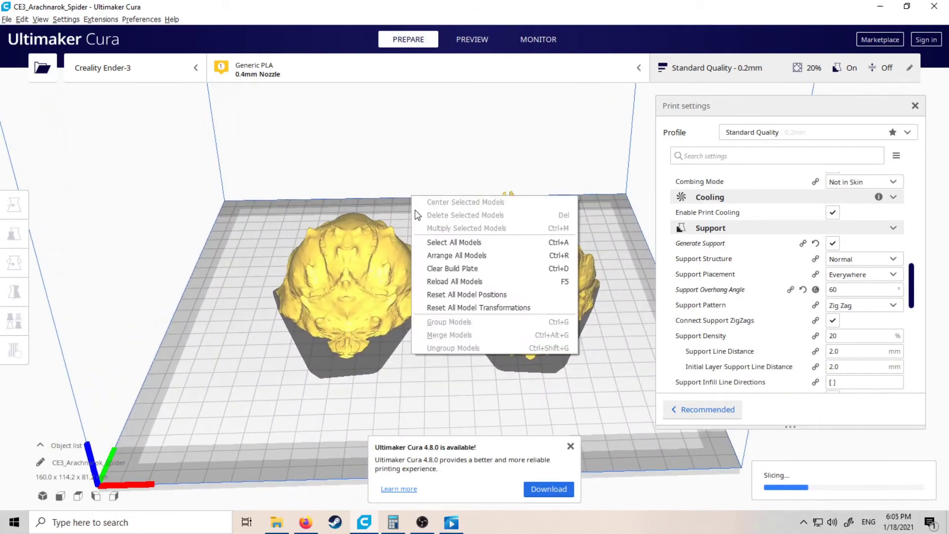
click(348, 198)
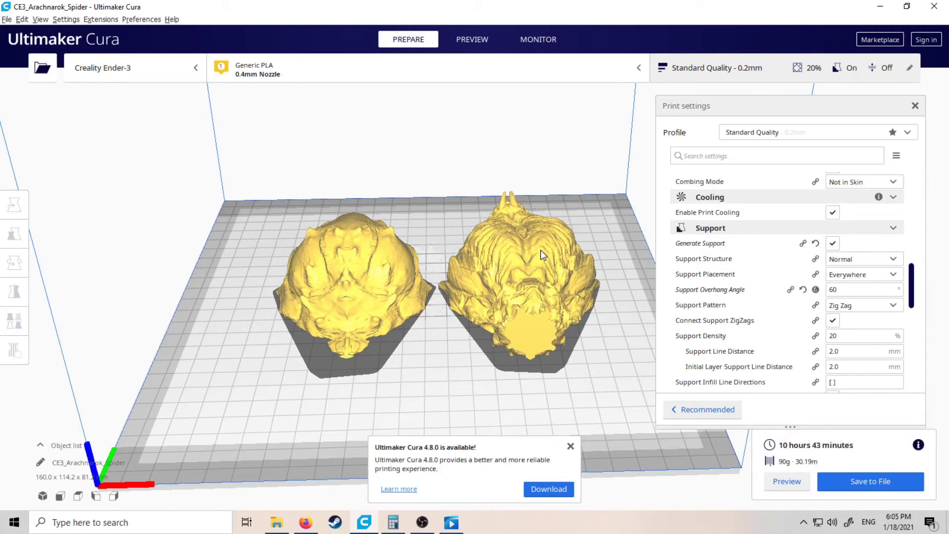
Step: From a side view, drag the right spider half's Z arrow down to about -57.0263 mm
right_drag(549, 254, 462, 165)
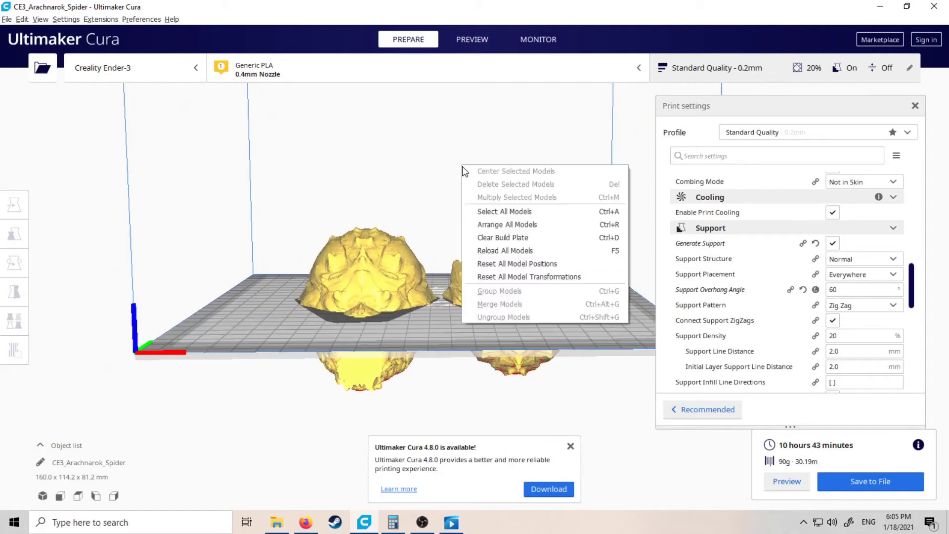
click(425, 187)
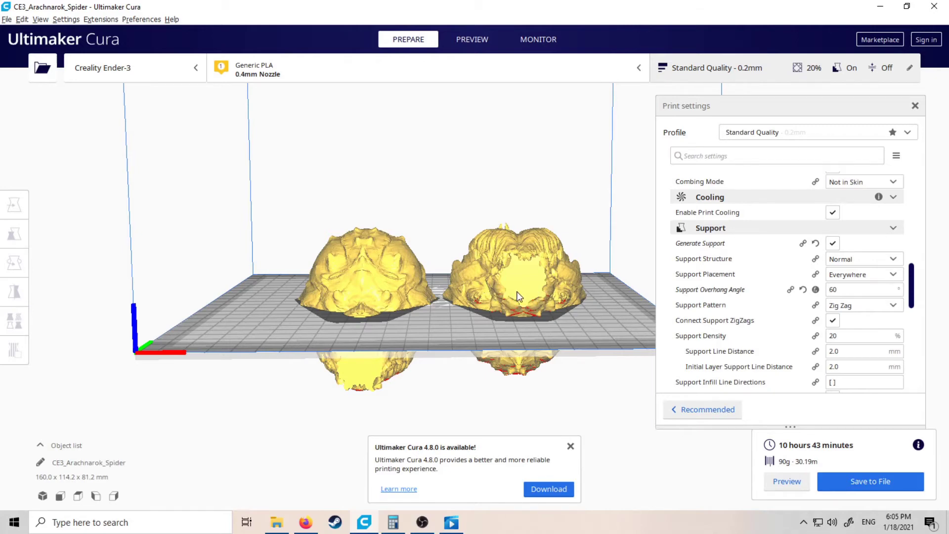
click(527, 246)
click(516, 206)
click(535, 282)
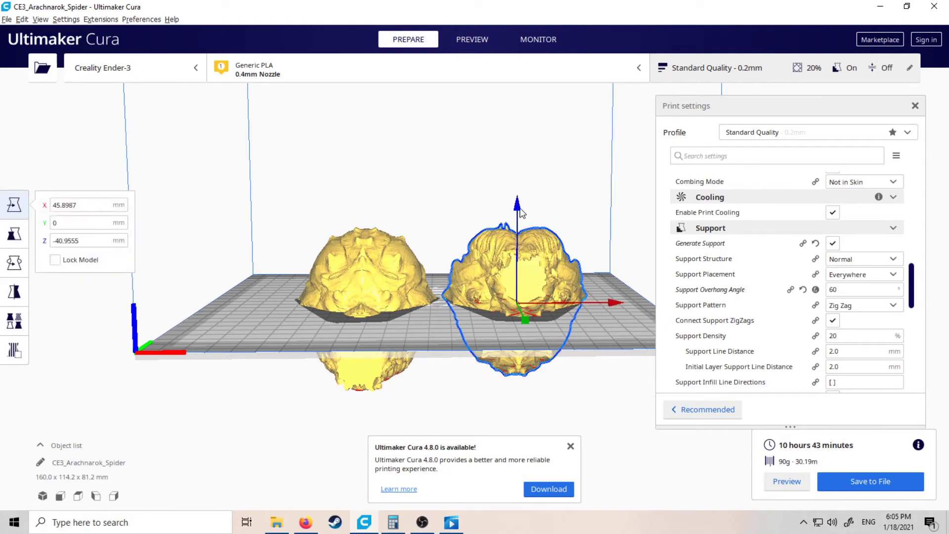
drag(519, 212, 523, 241)
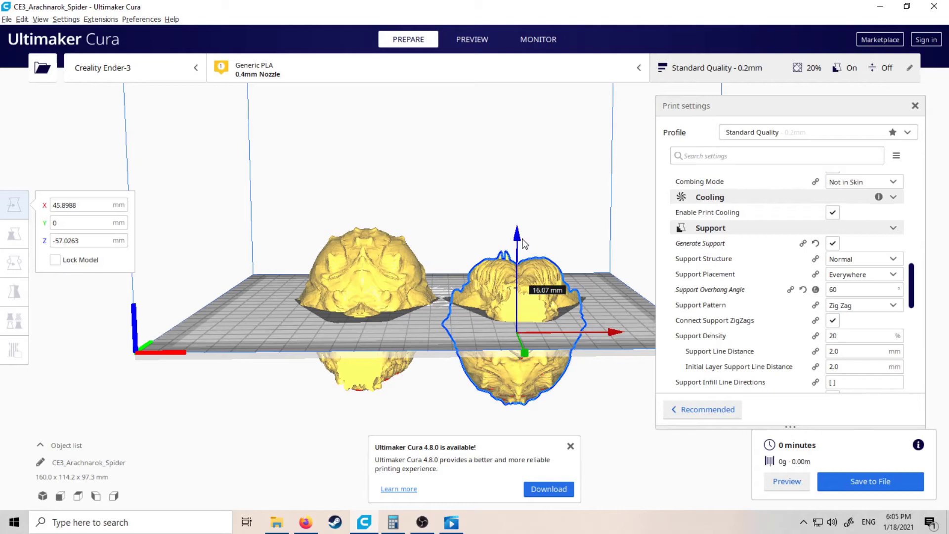
Step: Raise the right spider half slightly, then select it with the Scale tool
drag(523, 240, 519, 233)
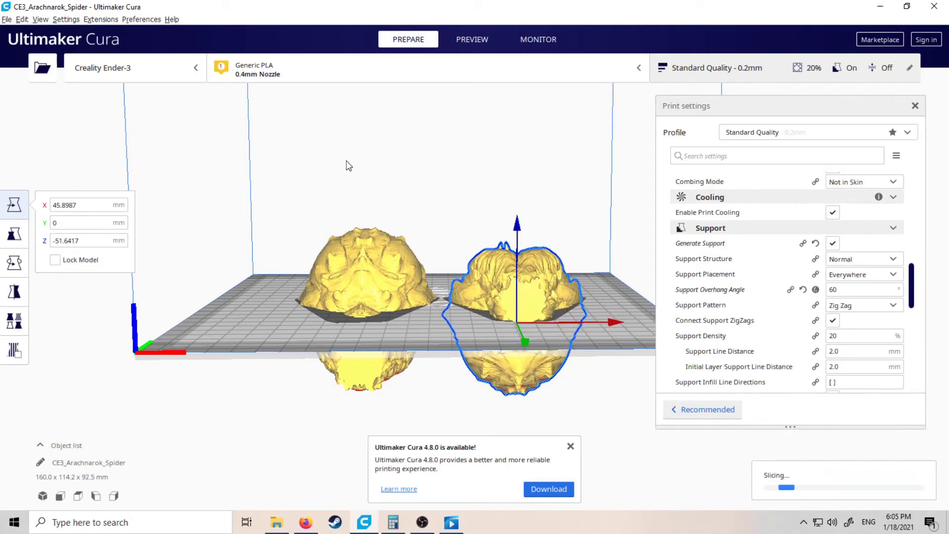
click(382, 178)
click(517, 296)
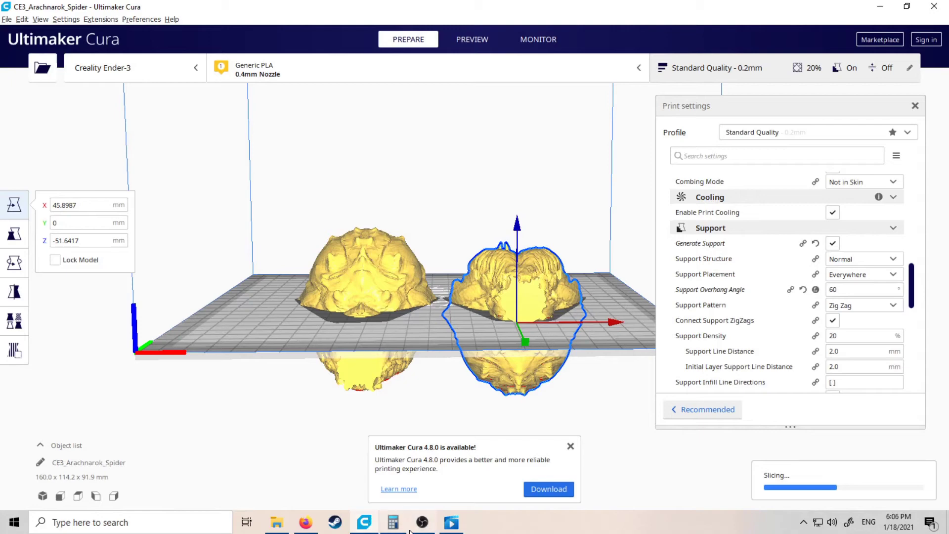
mouse_move(396, 530)
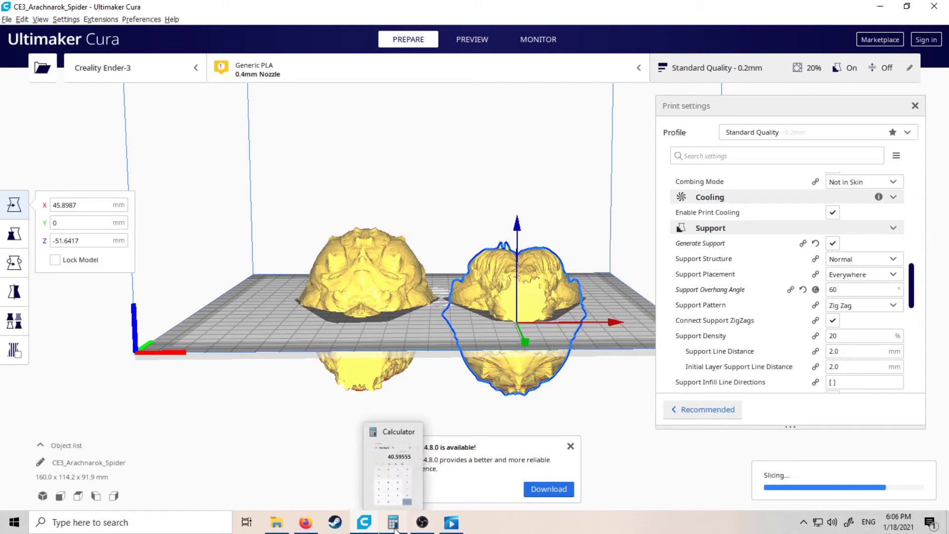
click(14, 234)
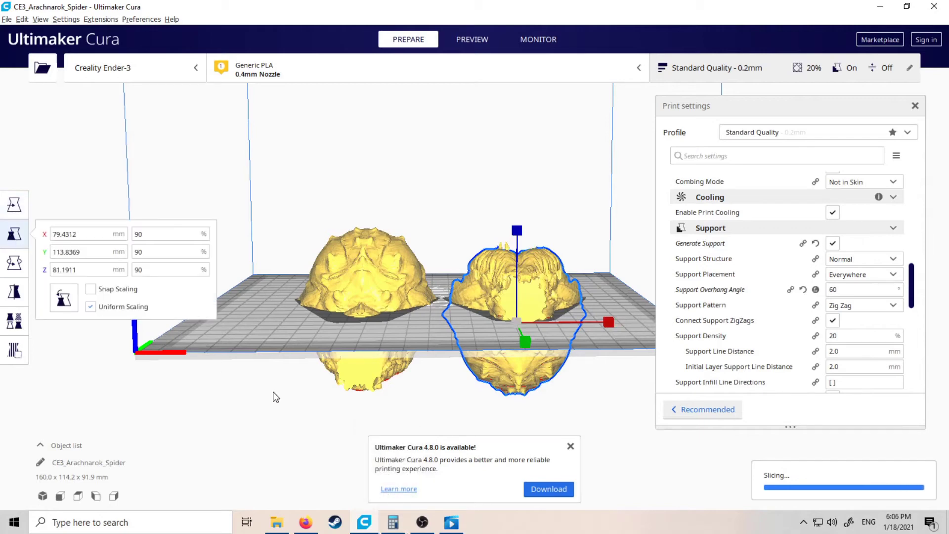
Step: In Calculator, clear the display and enter the body height 81.1911
click(393, 524)
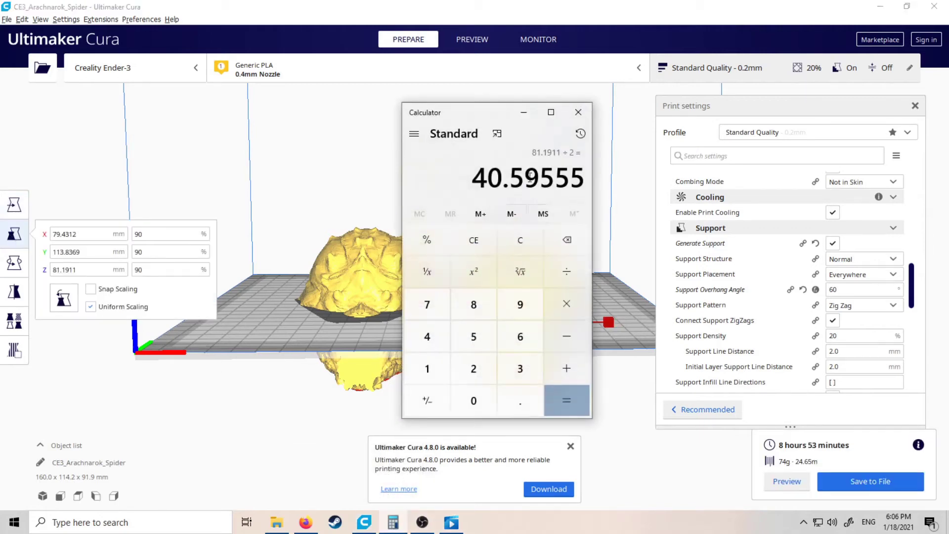
click(526, 242)
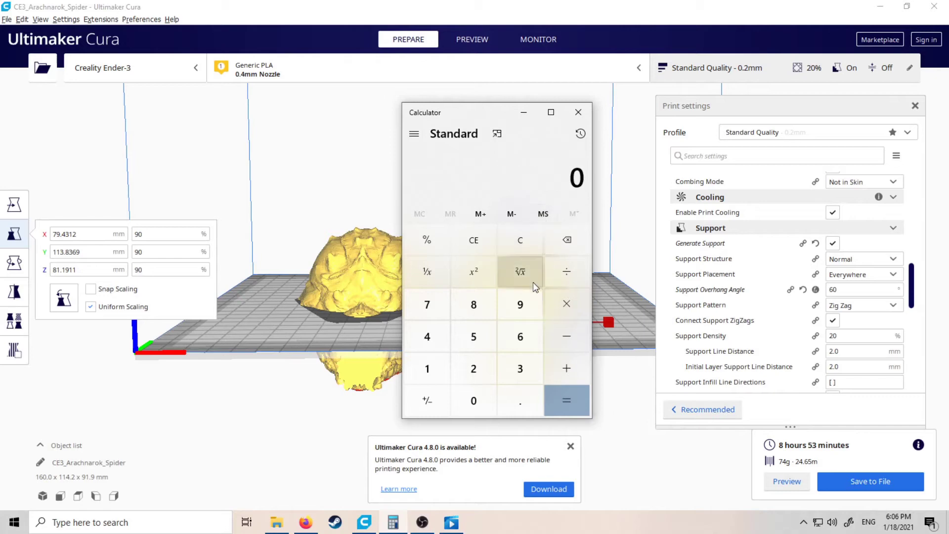
click(470, 312)
click(428, 371)
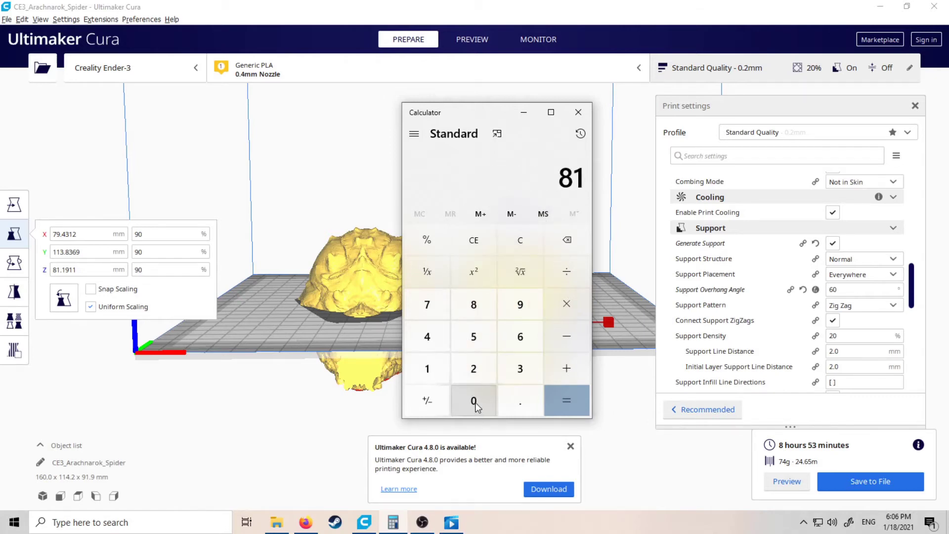
click(514, 404)
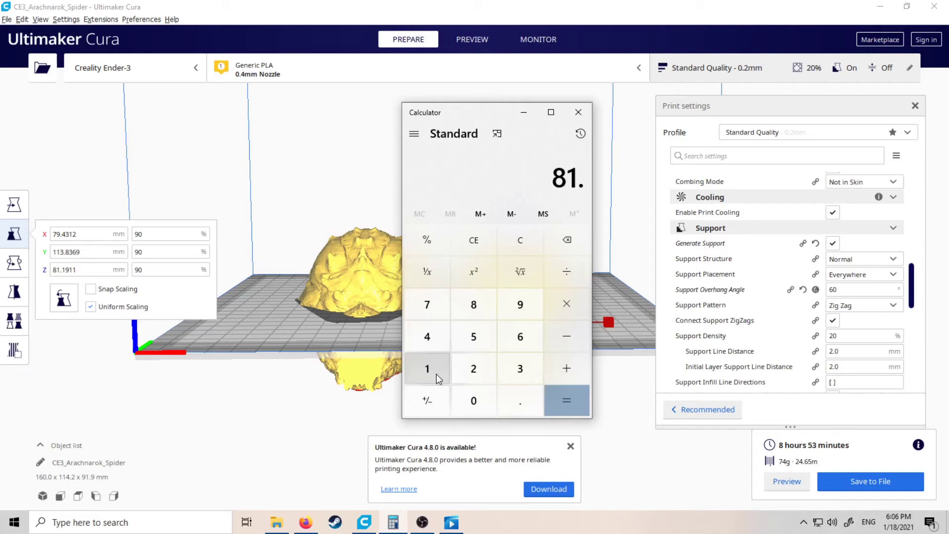
click(437, 374)
click(500, 310)
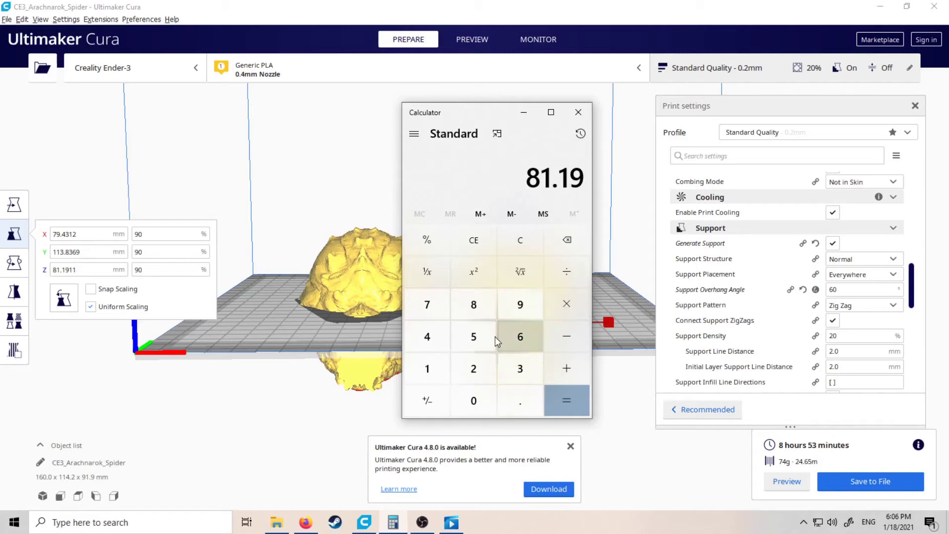
double_click(441, 364)
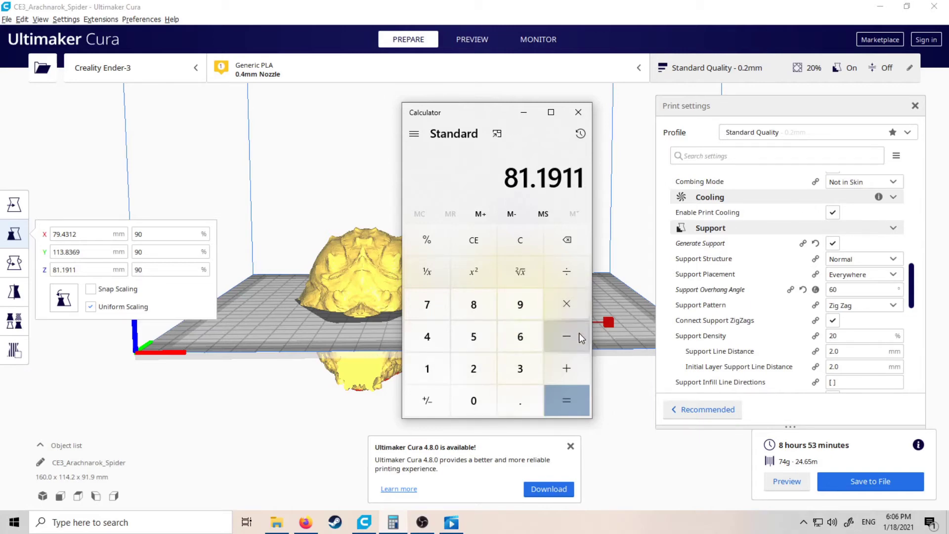
Step: Subtract 51.6417 to get 29.5494, then return to Cura
click(577, 332)
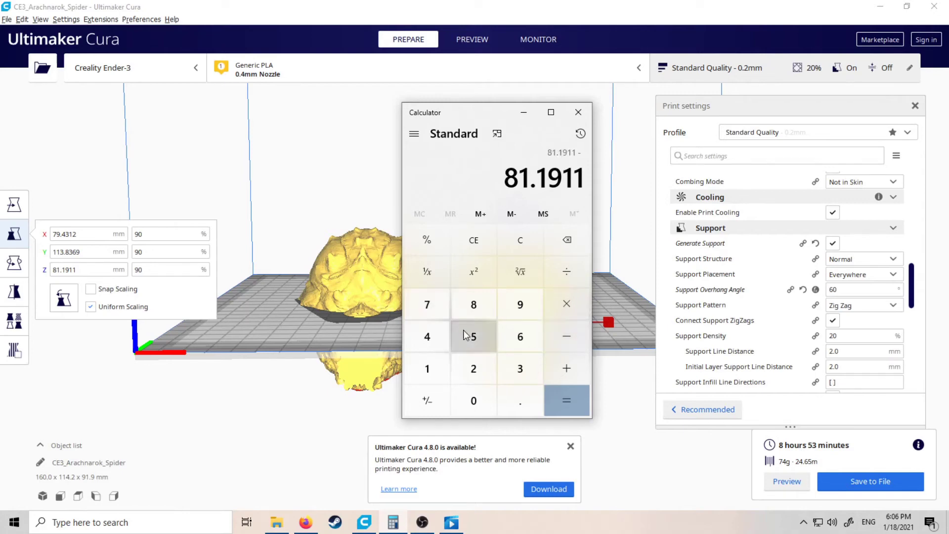
click(464, 330)
click(426, 370)
click(521, 400)
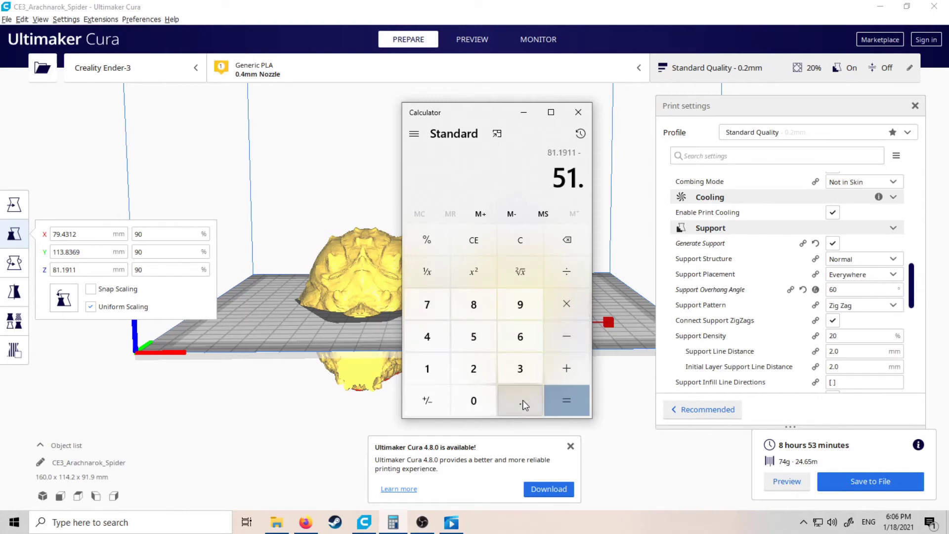
click(520, 339)
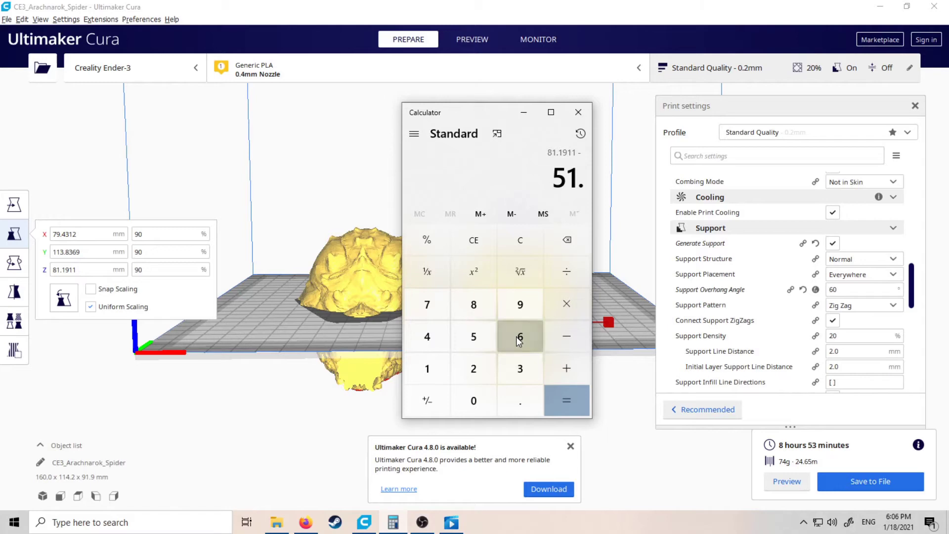
click(431, 337)
click(428, 369)
click(427, 305)
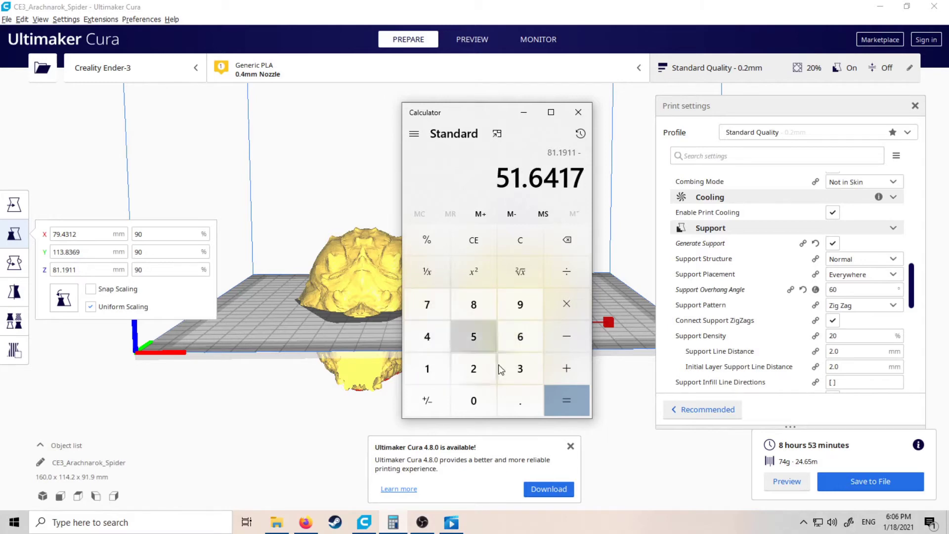
click(562, 403)
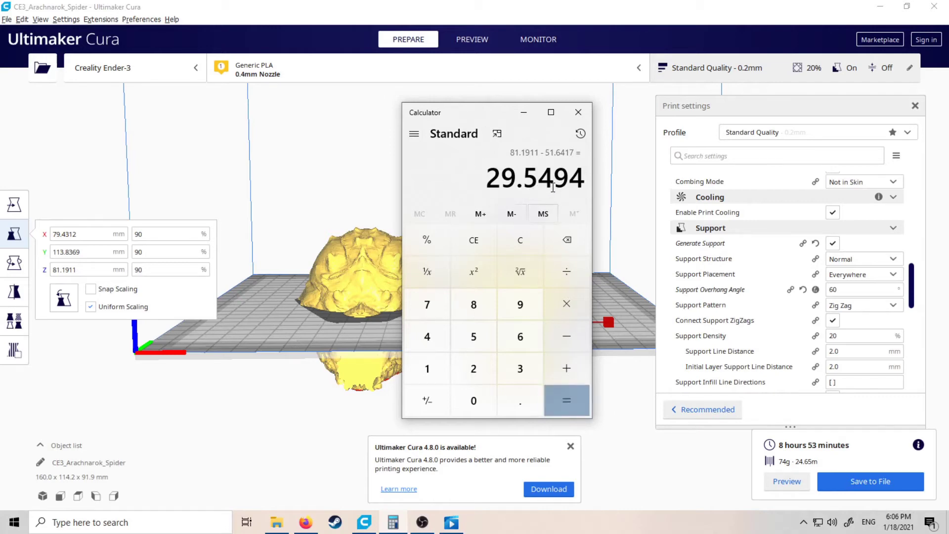
click(359, 289)
Step: With the Move tool, replace the left half's Z position -40.9555 with -29.5494
click(78, 269)
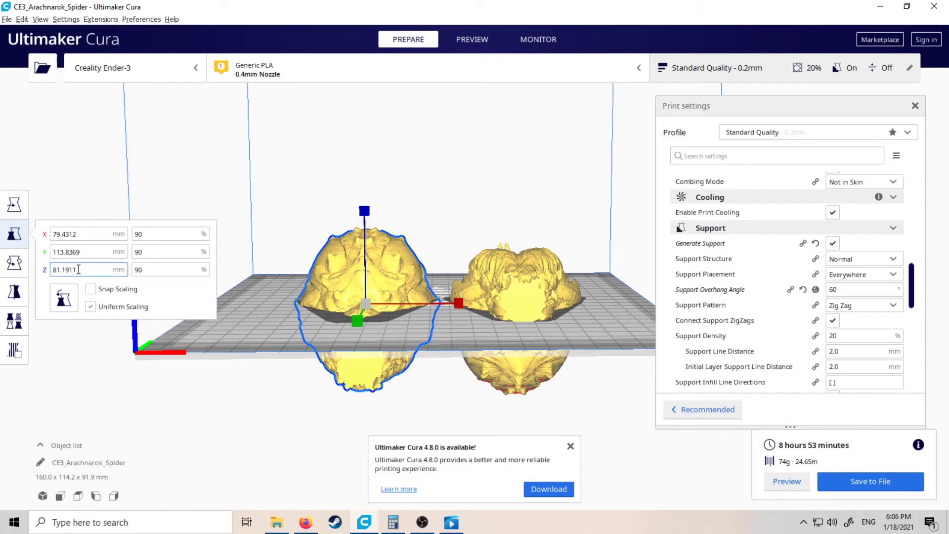
click(14, 205)
click(89, 241)
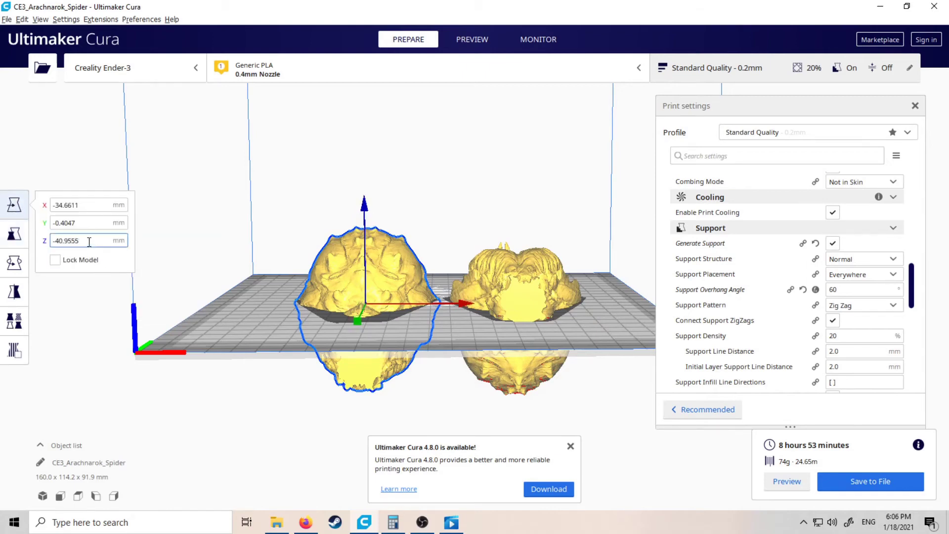
drag(89, 241, 49, 241)
key(BackSpace)
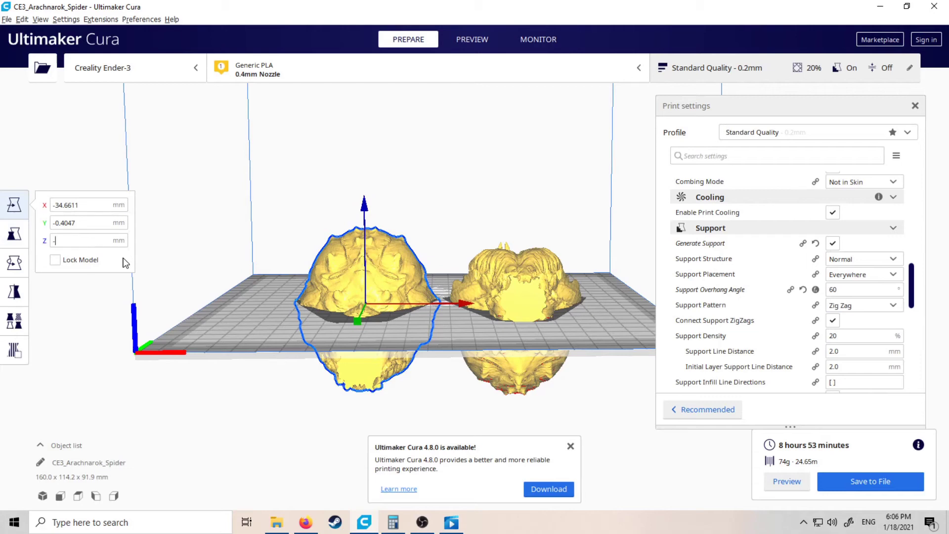
text(-)
mouse_move(394, 528)
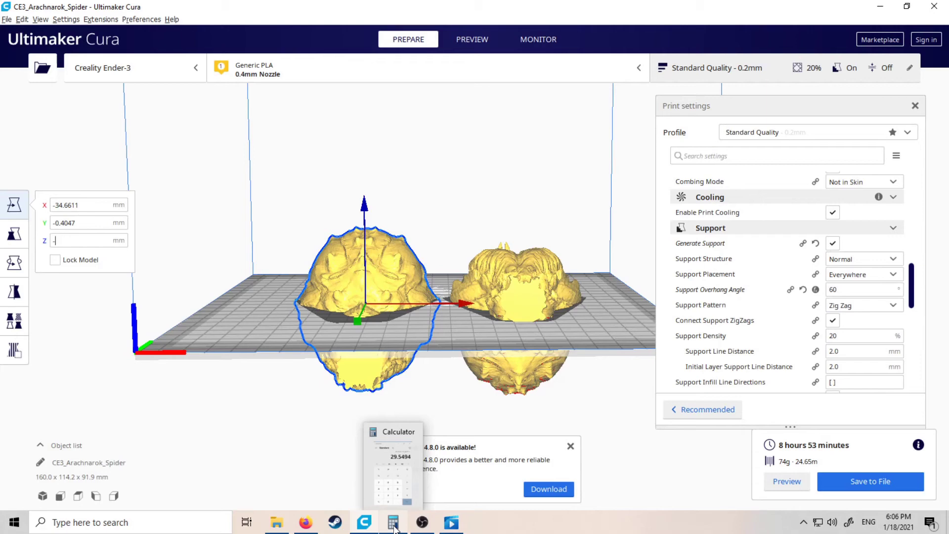
text(29.54)
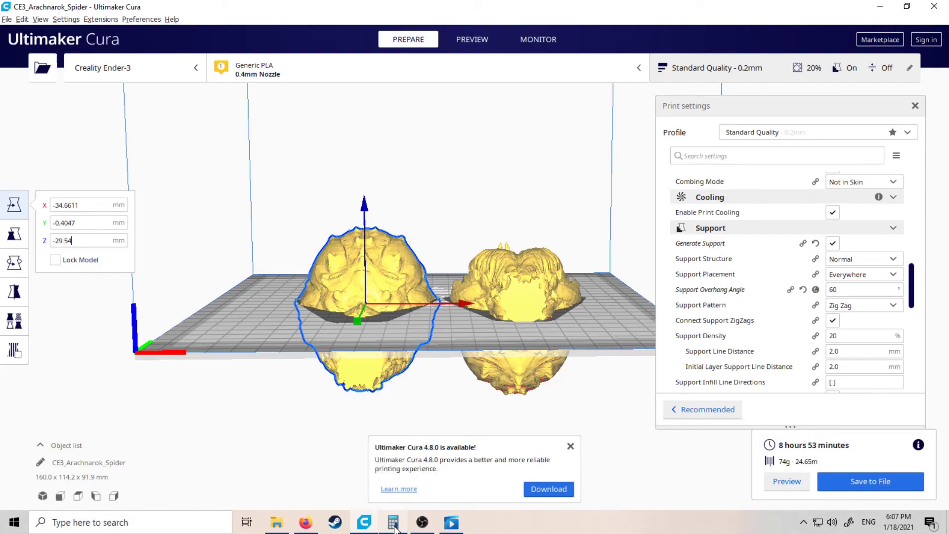
text(94)
key(Return)
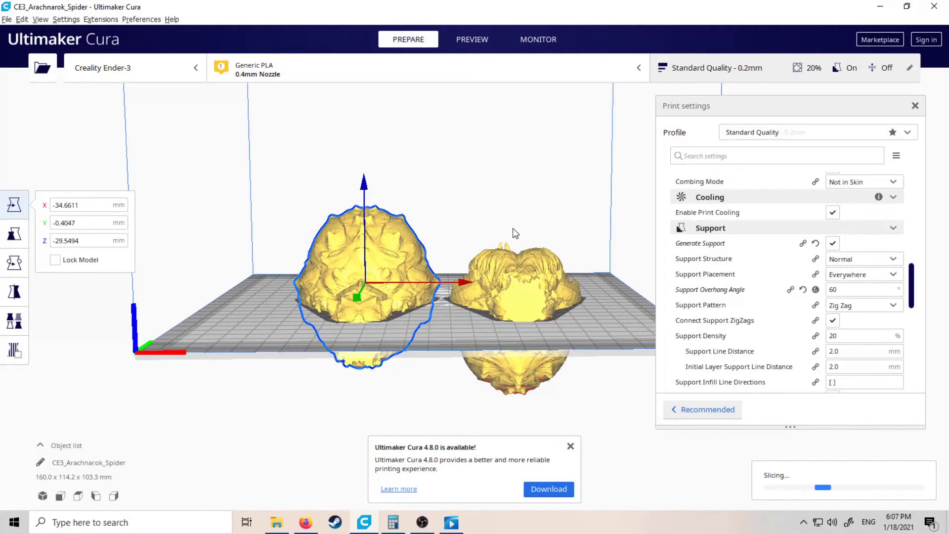
Step: Drag the left spider half about 36 mm to the left along X
scroll(501, 207, up, 5)
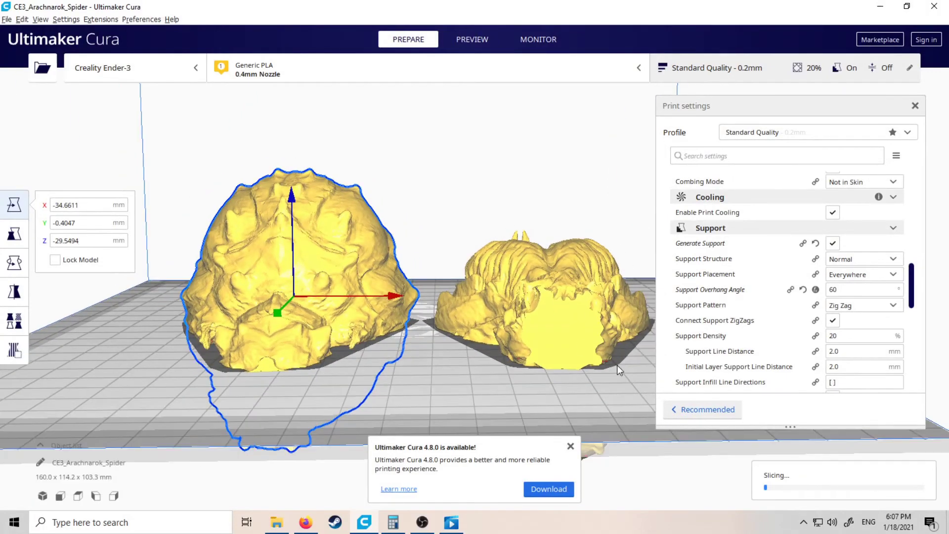
mouse_move(510, 163)
right_down()
mouse_move(515, 132)
mouse_move(512, 157)
right_up()
right_click(442, 191)
click(514, 137)
click(426, 278)
drag(513, 296, 387, 300)
click(473, 184)
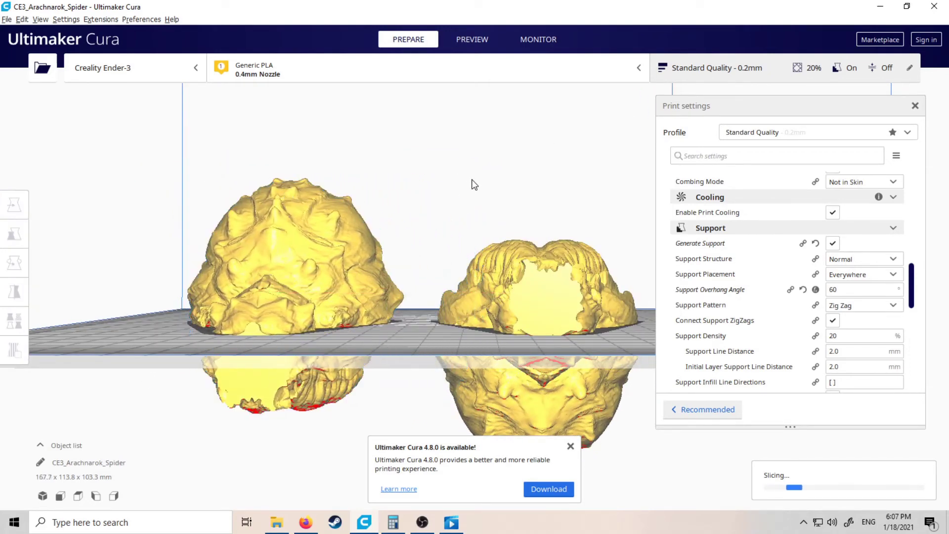
Step: Orbit around the build plate to inspect the halves' undersides
right_drag(465, 191, 479, 211)
right_click(487, 206)
click(483, 317)
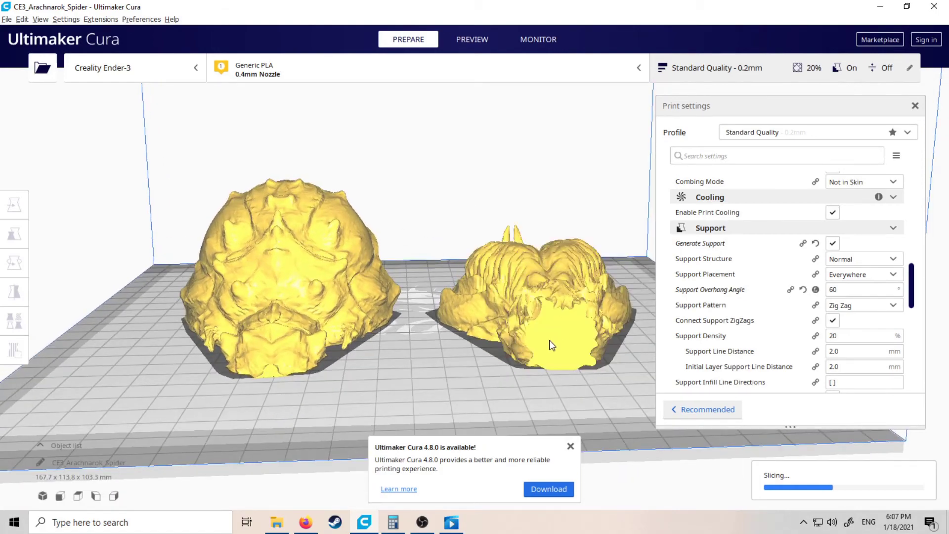
right_drag(423, 178, 428, 203)
right_click(429, 202)
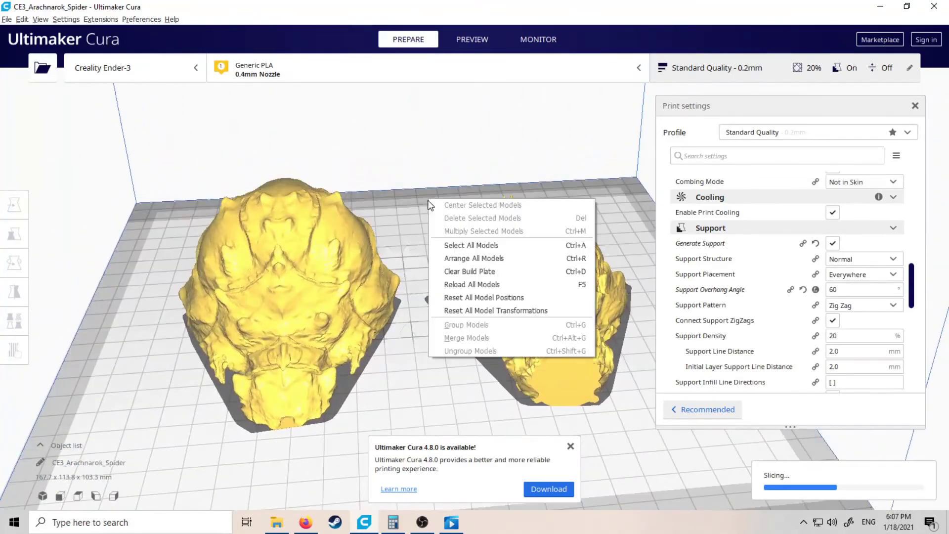
Step: Move the right half back about 5.7 mm along Y and slide the left half right toward it
click(607, 375)
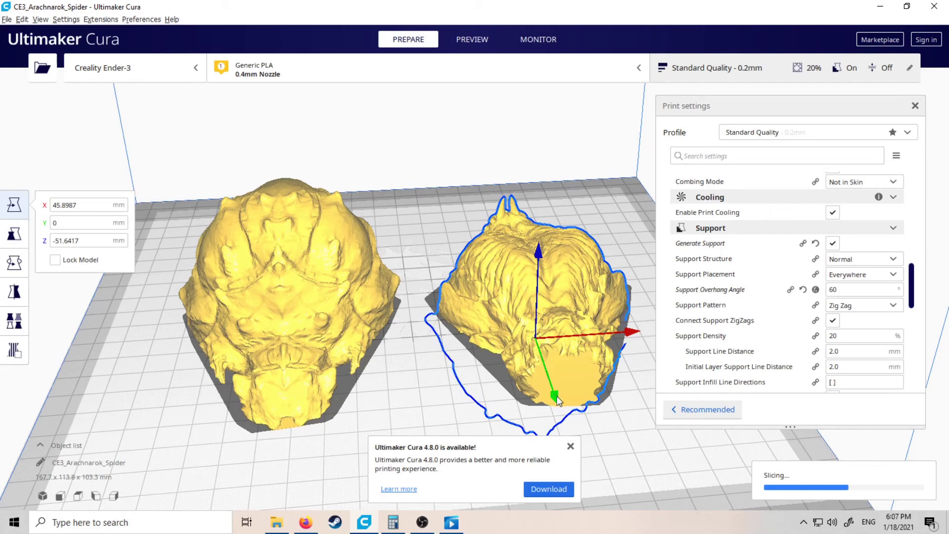
drag(557, 396, 553, 385)
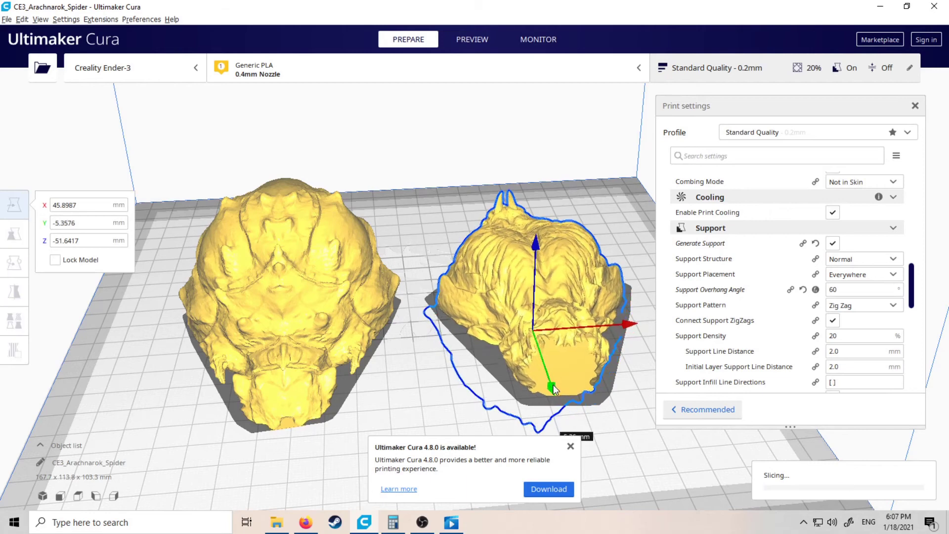
click(298, 332)
drag(396, 297, 417, 298)
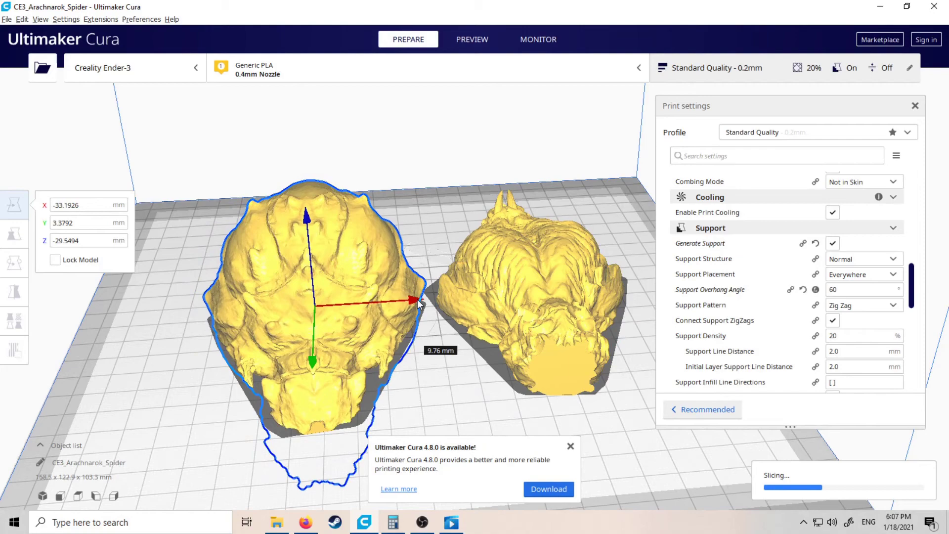
click(434, 165)
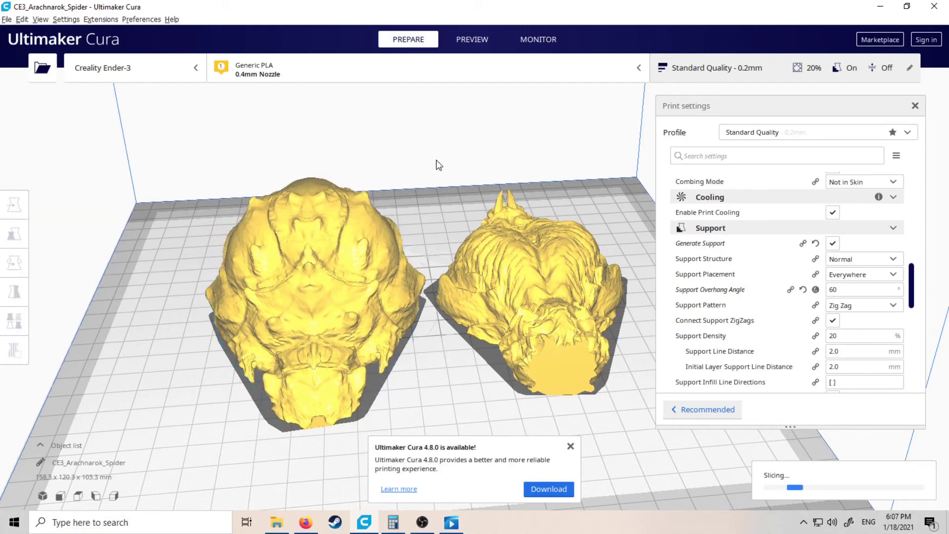
scroll(437, 165, down, 3)
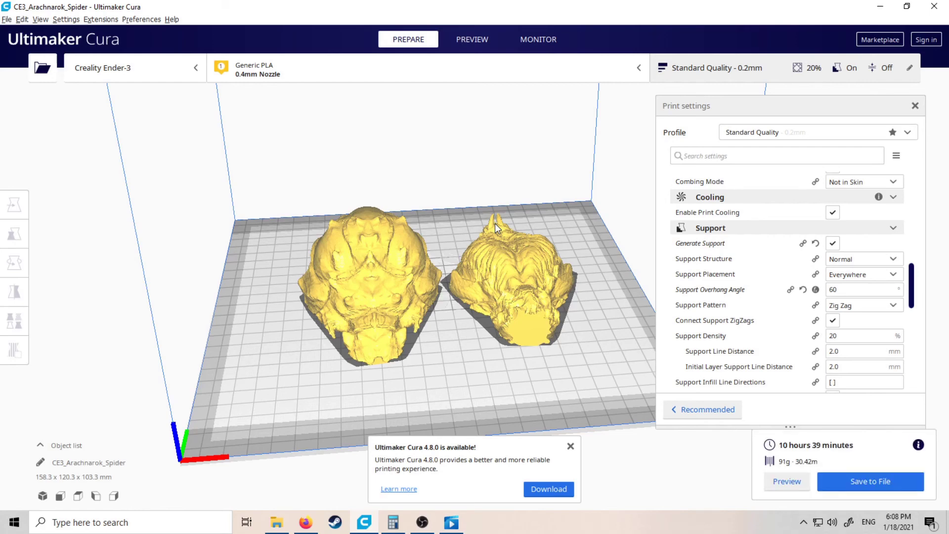
Step: Switch to the layer preview and orbit around both sliced spider halves
right_drag(434, 216, 426, 178)
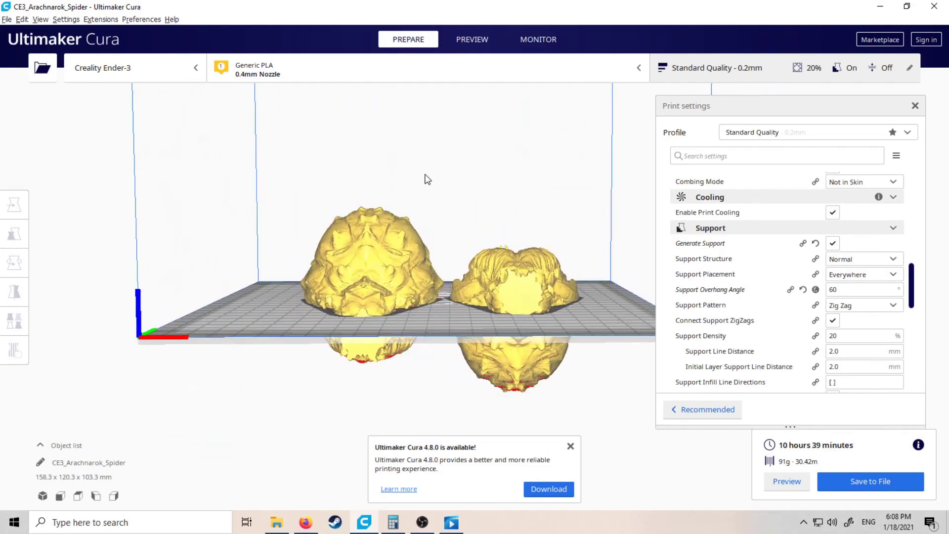
right_click(426, 179)
click(465, 39)
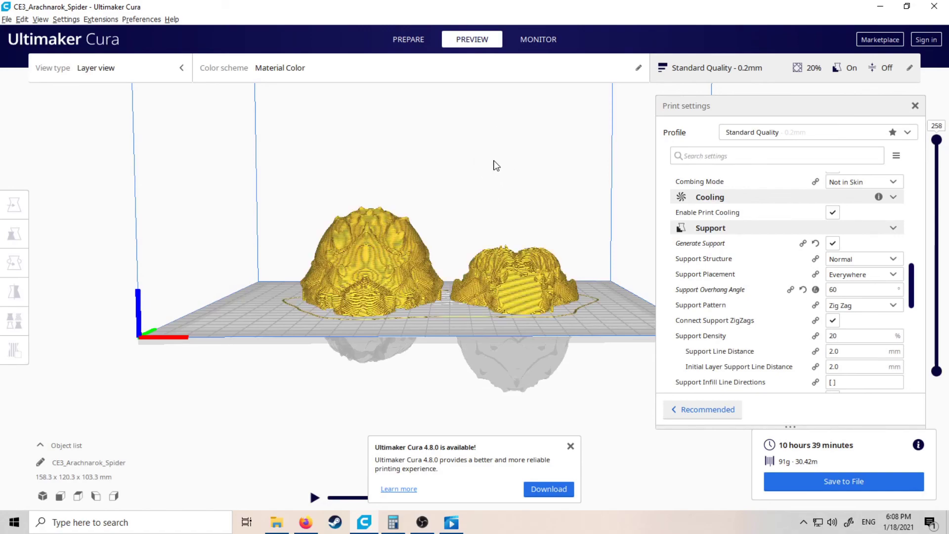
right_drag(494, 165, 598, 201)
scroll(370, 317, up, 3)
right_drag(370, 317, 6, 259)
right_click(150, 265)
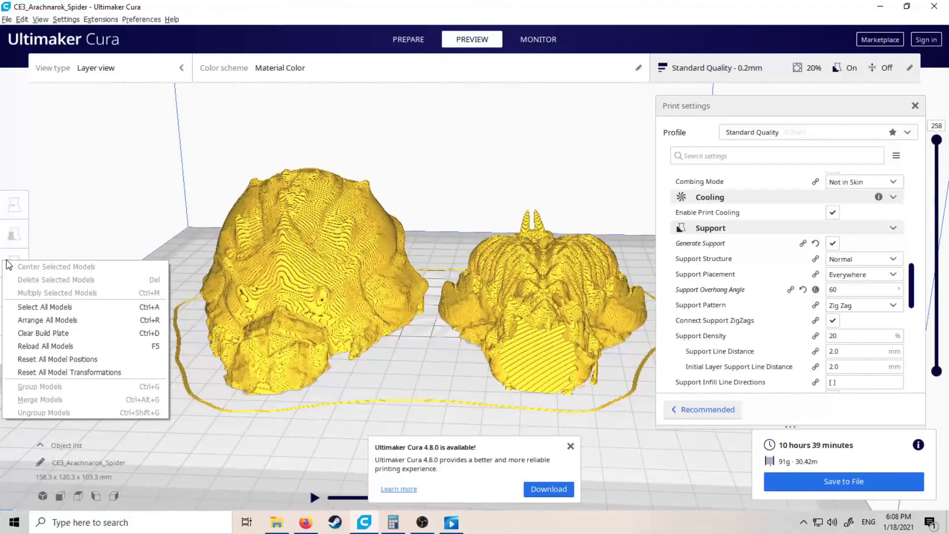
click(536, 144)
scroll(508, 188, down, 5)
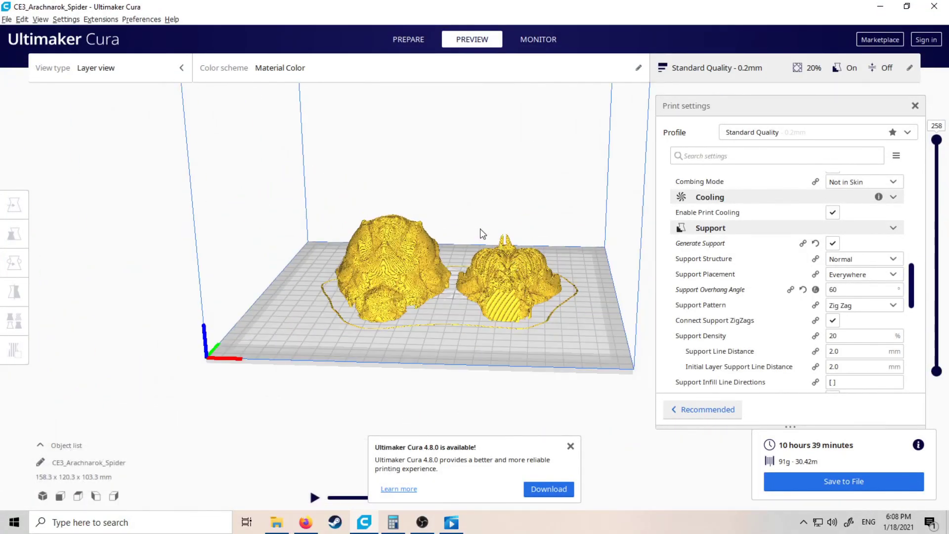
mouse_move(480, 231)
right_down()
mouse_move(501, 176)
mouse_move(472, 223)
right_up()
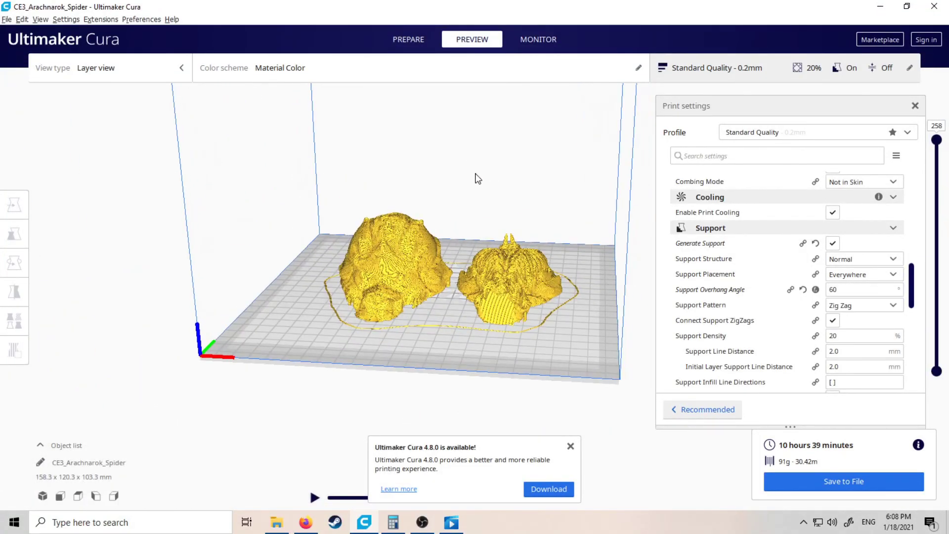